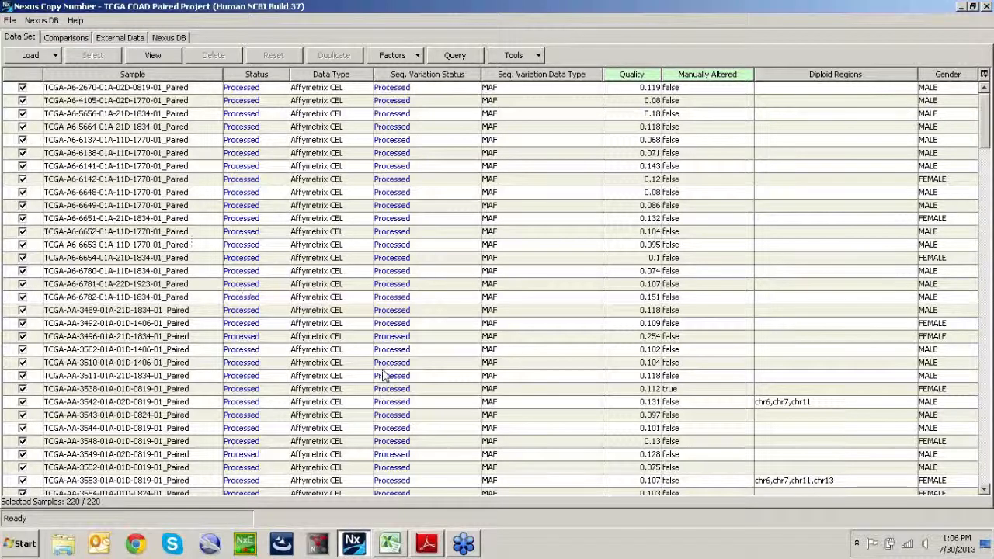
Switch to Excel to review the sample factors in the TCGA COAD Paired Factors spreadsheet, and return to Nexus Copy Number
left_click(391, 546)
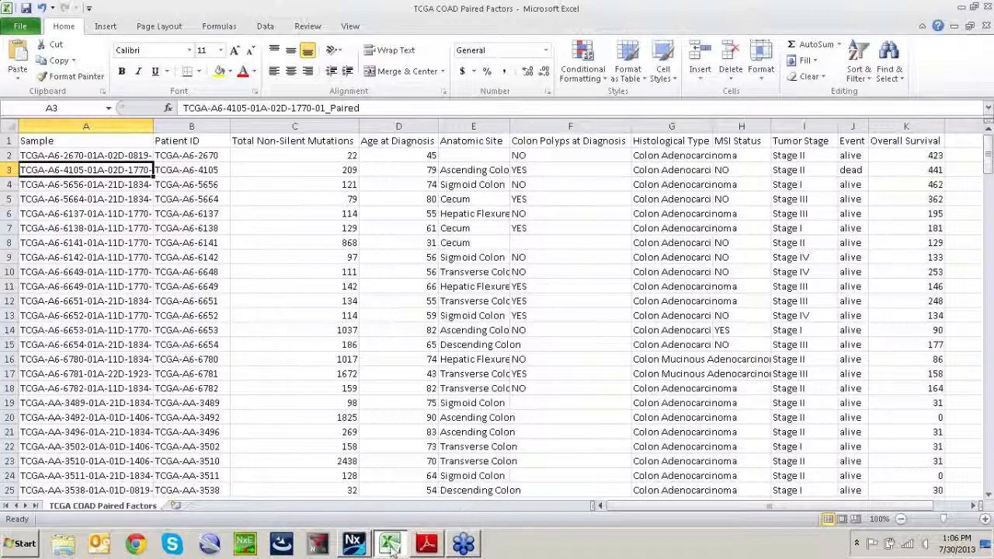
left_click(353, 545)
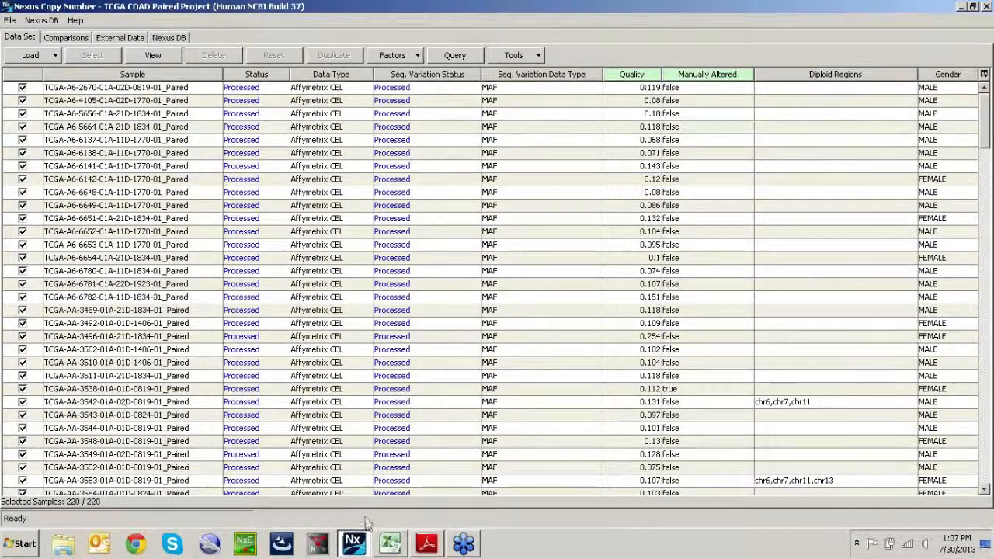
left_click(390, 550)
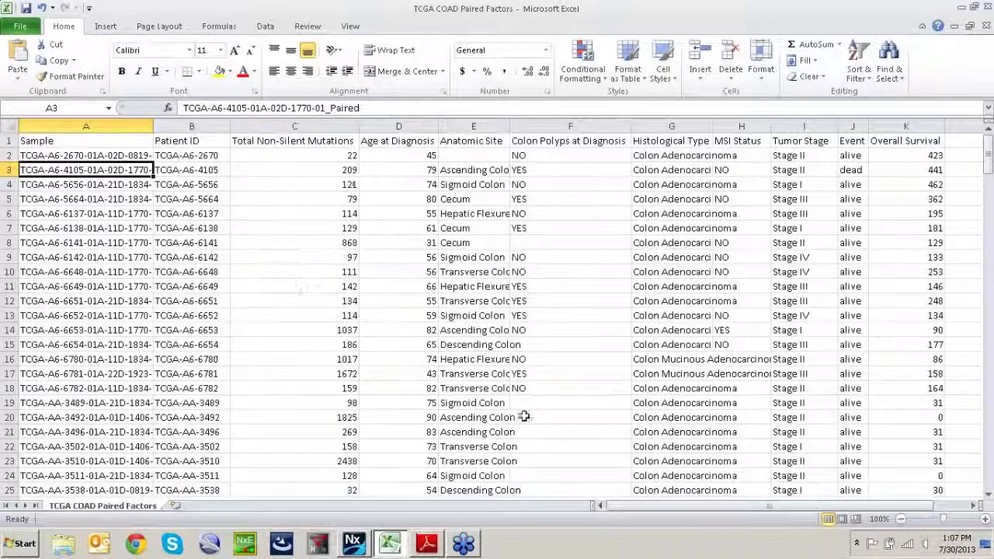
left_click(961, 7)
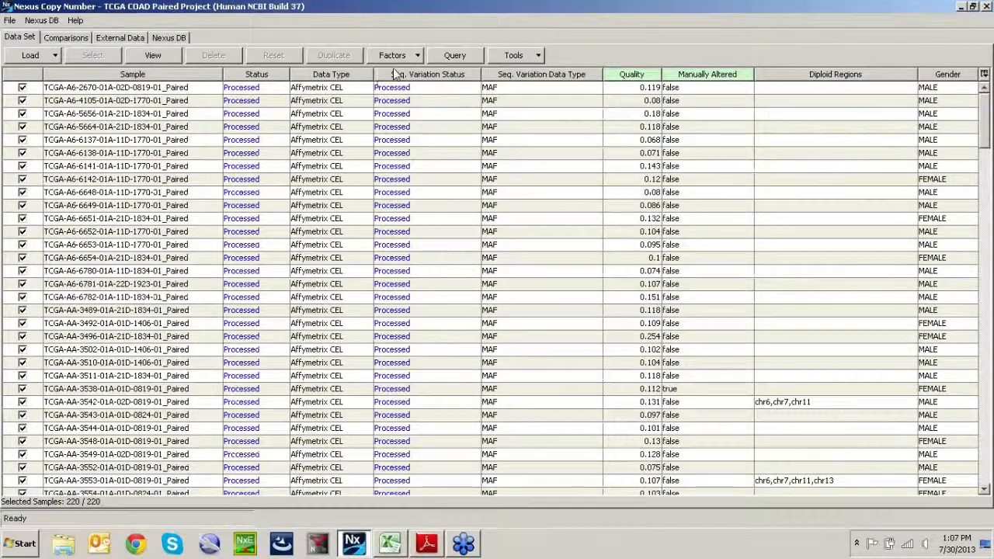
Load the TCGA COAD Paired Factors text file from the Desktop as sample factors
left_click(418, 56)
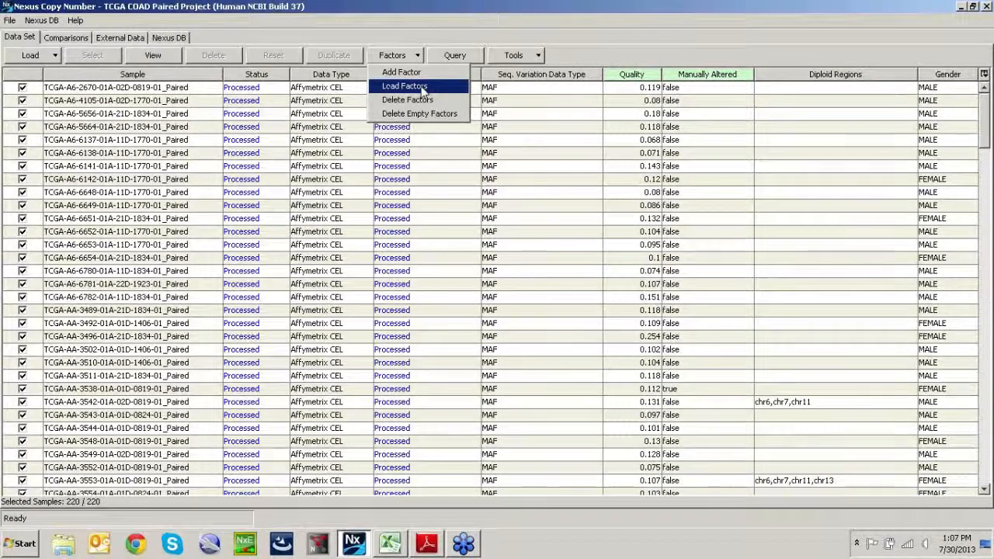
left_click(419, 85)
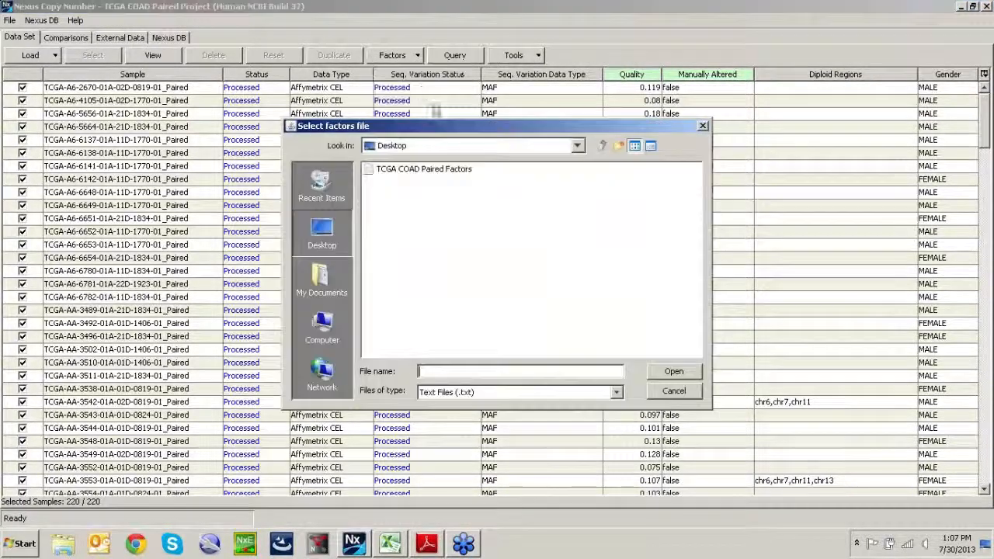
left_click(456, 173)
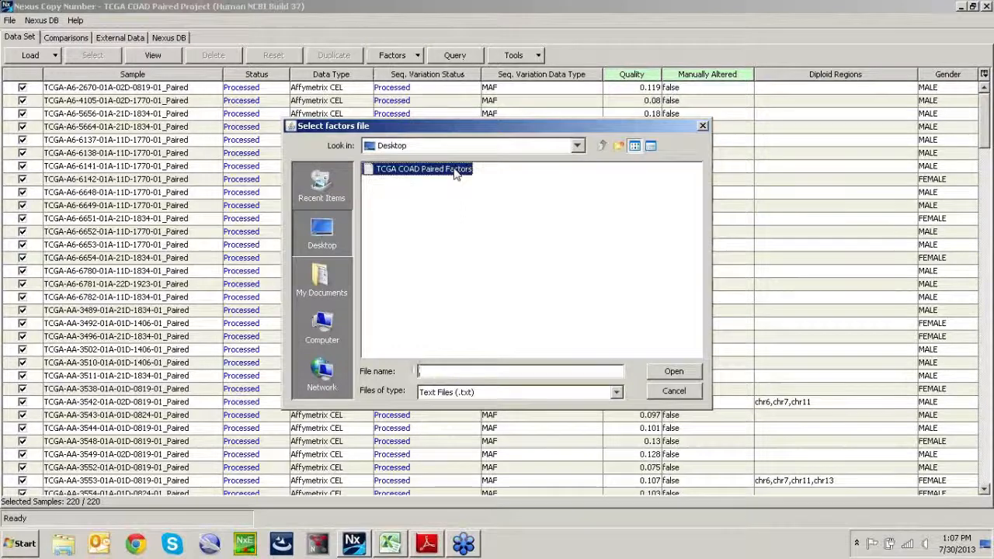
left_click(674, 375)
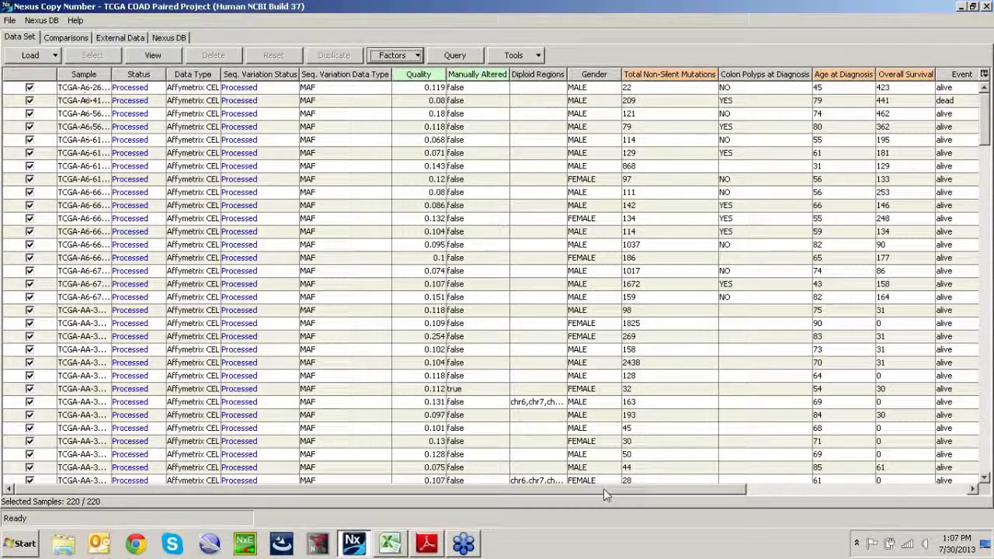
Reorder the factor columns so Event precedes Overall Survival and Age at Diagnosis precedes Colon Polyps at Diagnosis
left_click_drag(603, 488, 823, 488)
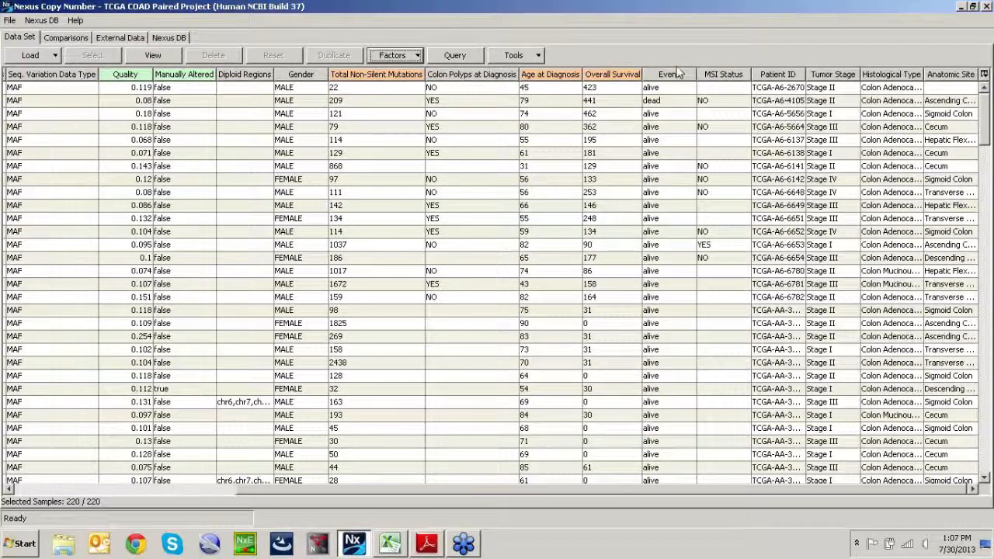
left_click_drag(677, 74, 622, 62)
left_click_drag(553, 78, 459, 81)
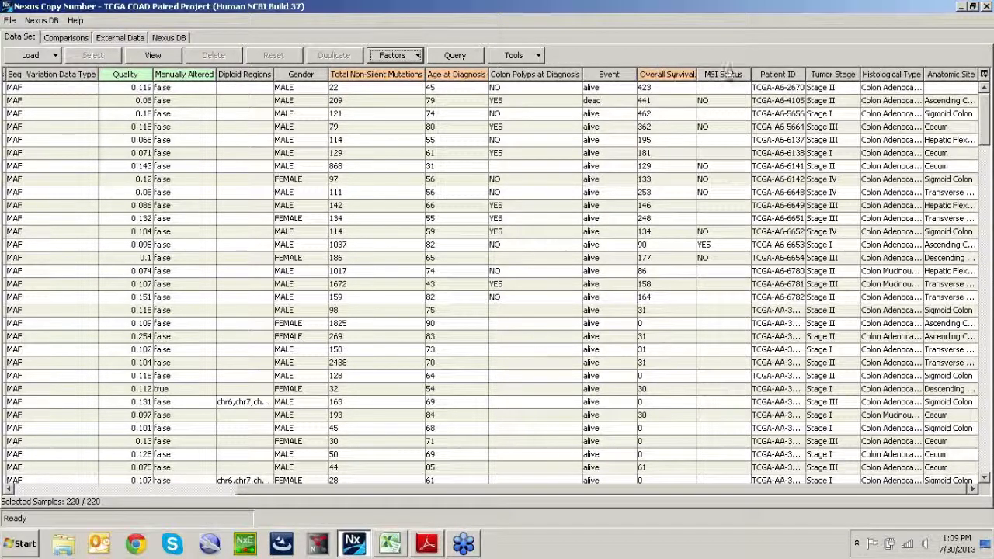
Create a Kaplan-Meier plot for Tumor Stage with Overall Survival as the time factor, and enlarge its window
right_click(839, 75)
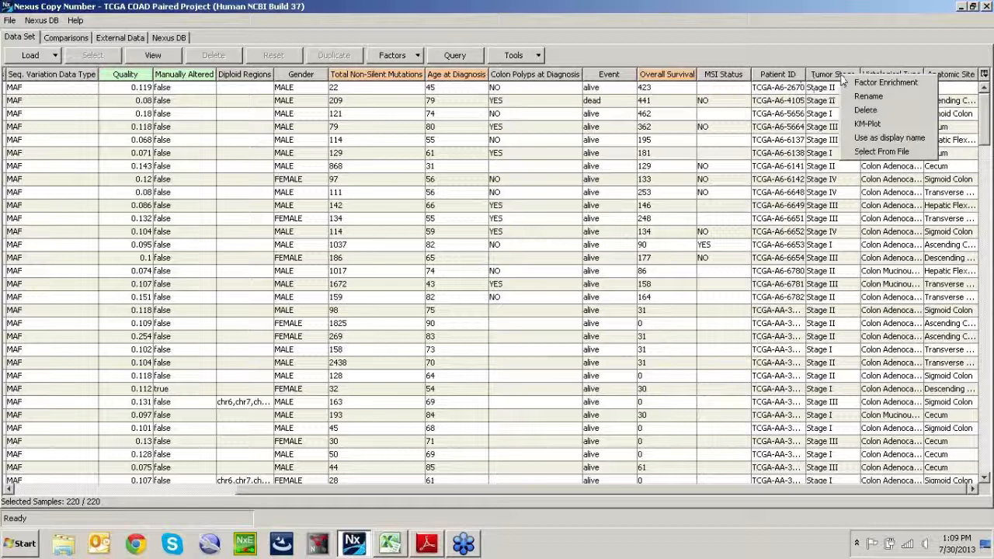
left_click(878, 127)
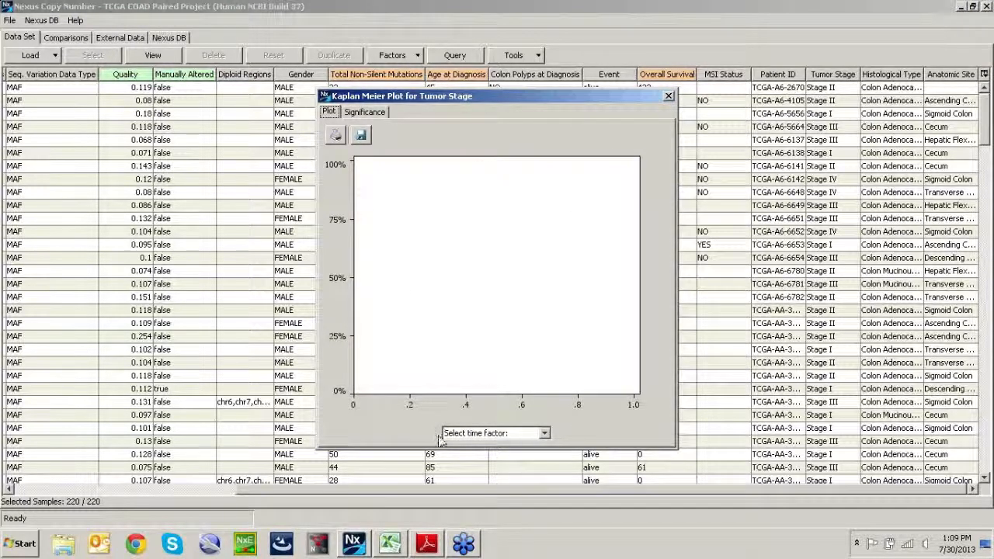
left_click(544, 434)
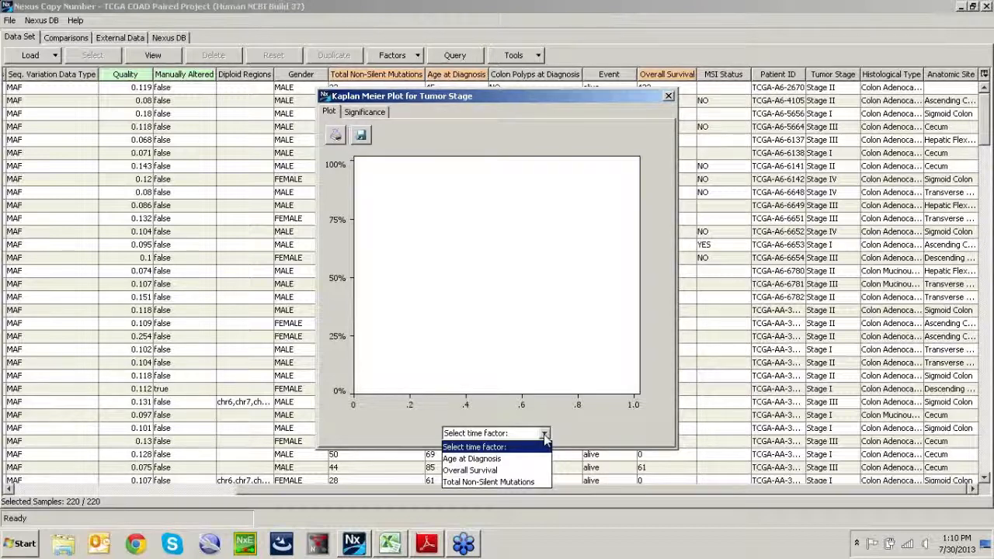
left_click(530, 473)
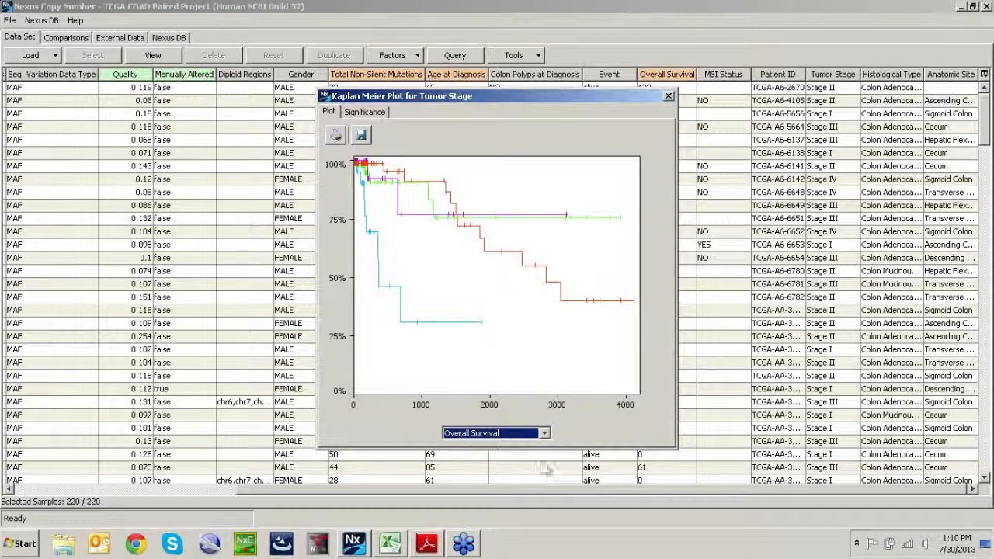
left_click_drag(548, 96, 497, 16)
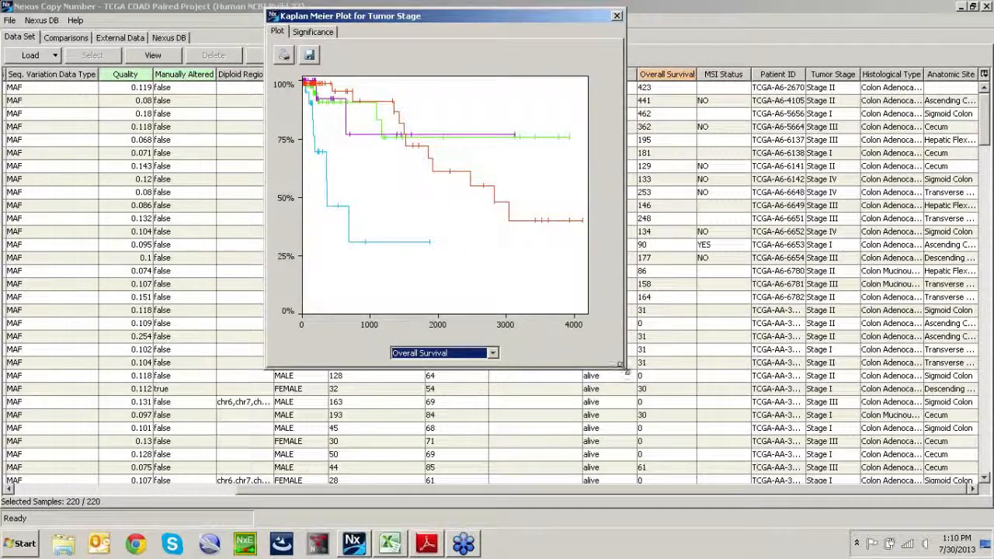
left_click_drag(622, 365, 721, 429)
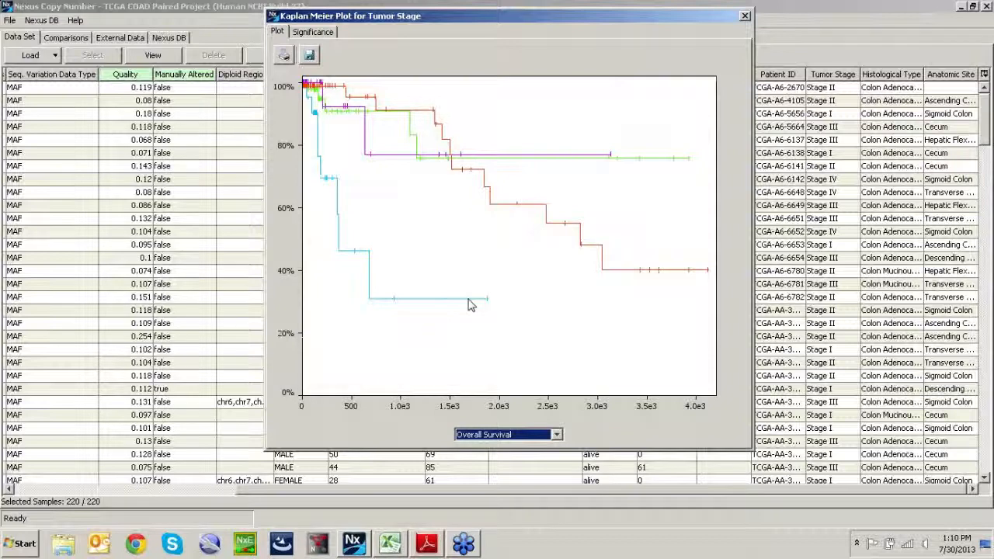
Examine the Tumor Stage survival curves and the pairwise significance values between stages, and close the plot
mouse_move(470, 304)
mouse_move(618, 161)
mouse_move(529, 162)
mouse_move(587, 158)
left_click(322, 34)
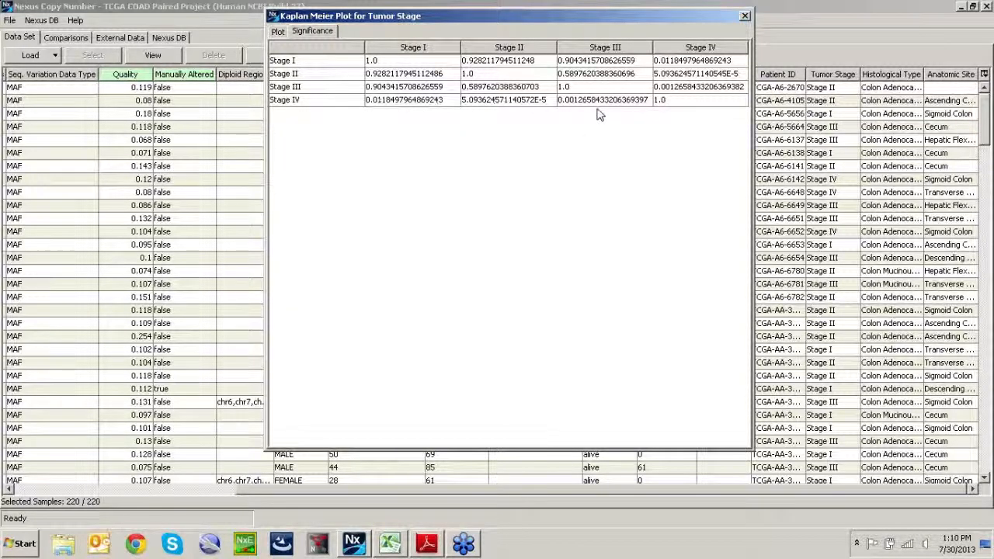
left_click_drag(682, 107, 658, 58)
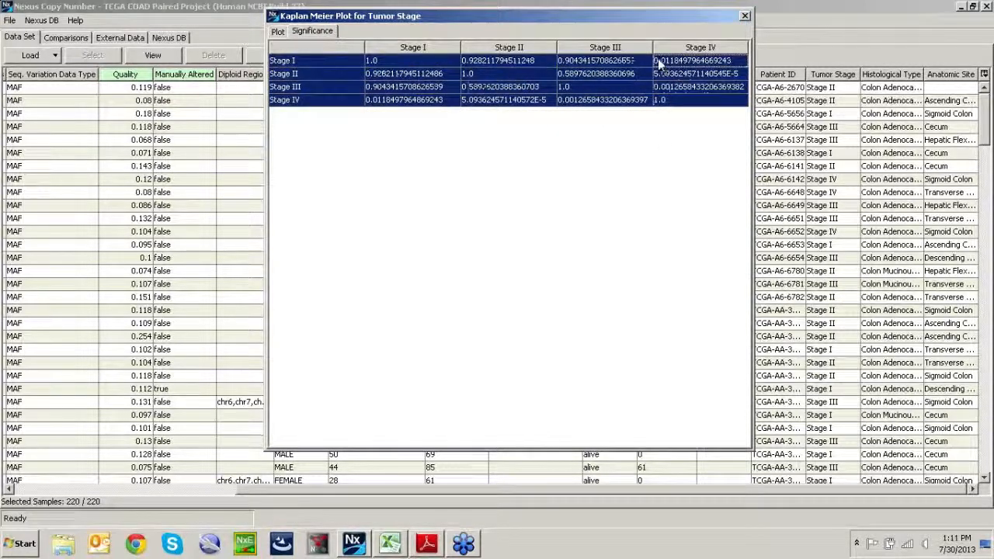
left_click(279, 33)
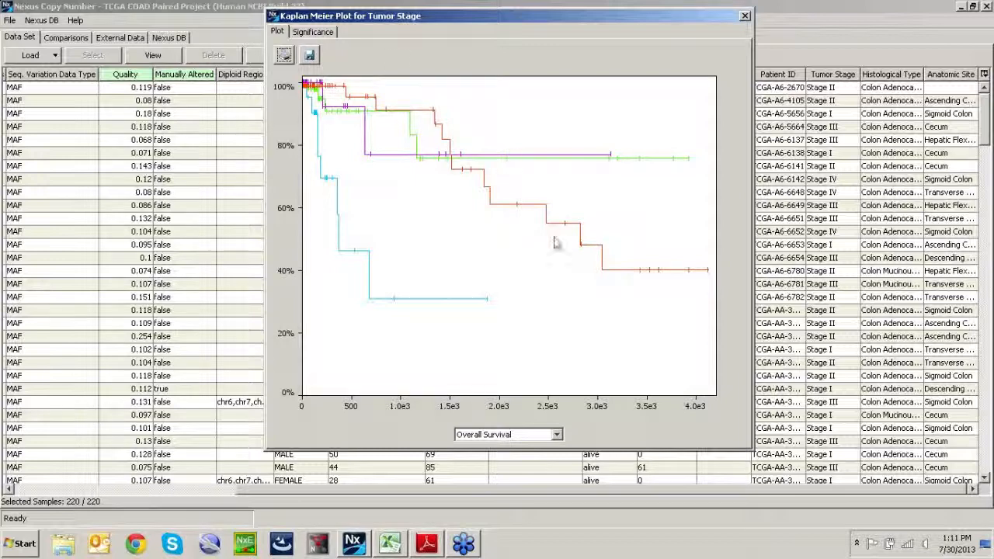
left_click(745, 15)
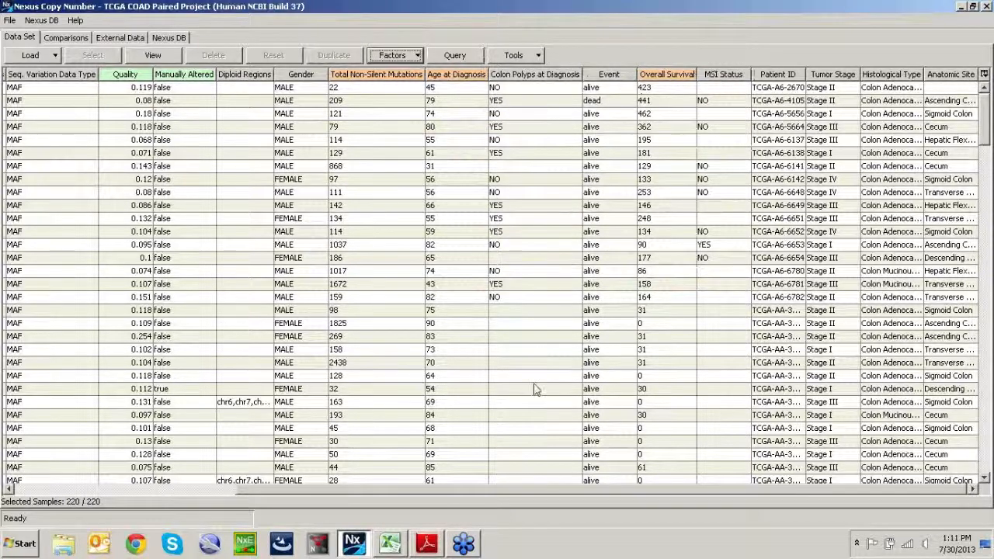
Create a Kaplan-Meier plot for Colon Polyps at Diagnosis and enlarge its window
right_click(540, 79)
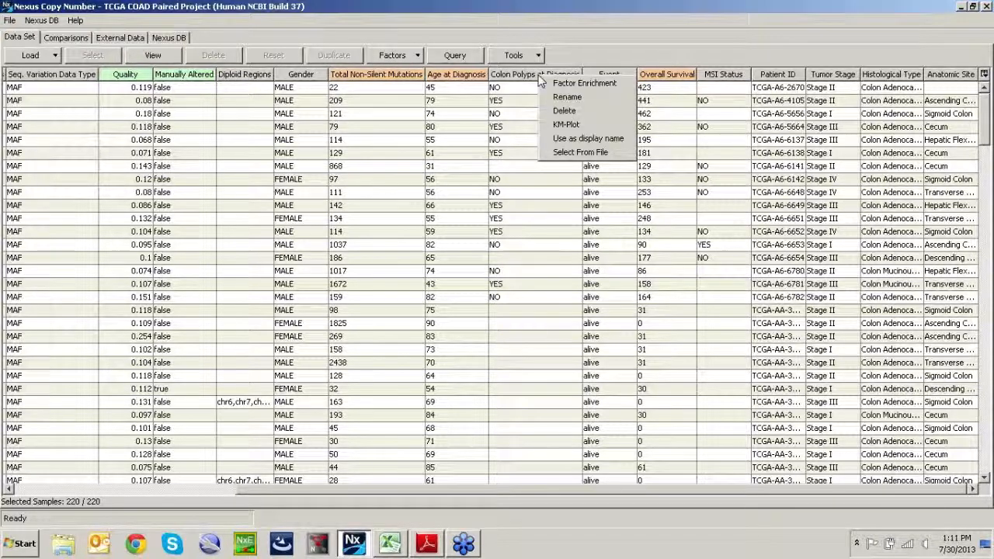
left_click(563, 127)
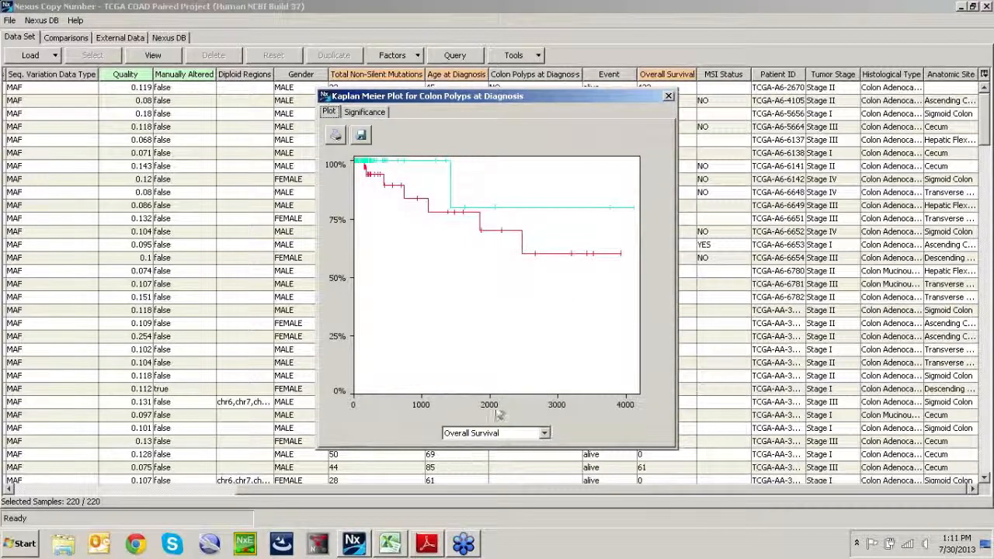
left_click_drag(518, 101, 418, 25)
left_click_drag(577, 375, 760, 464)
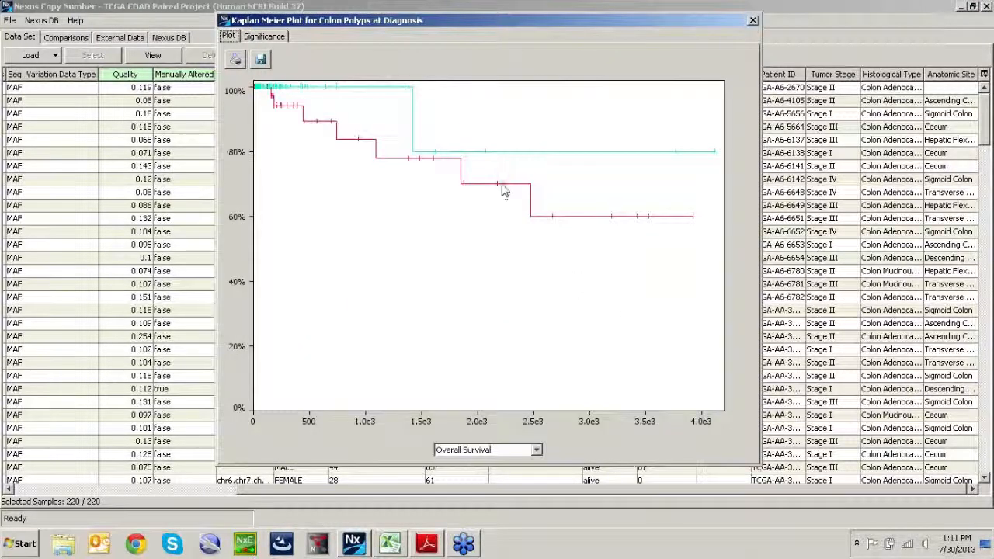
Compare the YES and NO colon polyps survival curves, check their significance values, and close the plot
mouse_move(510, 193)
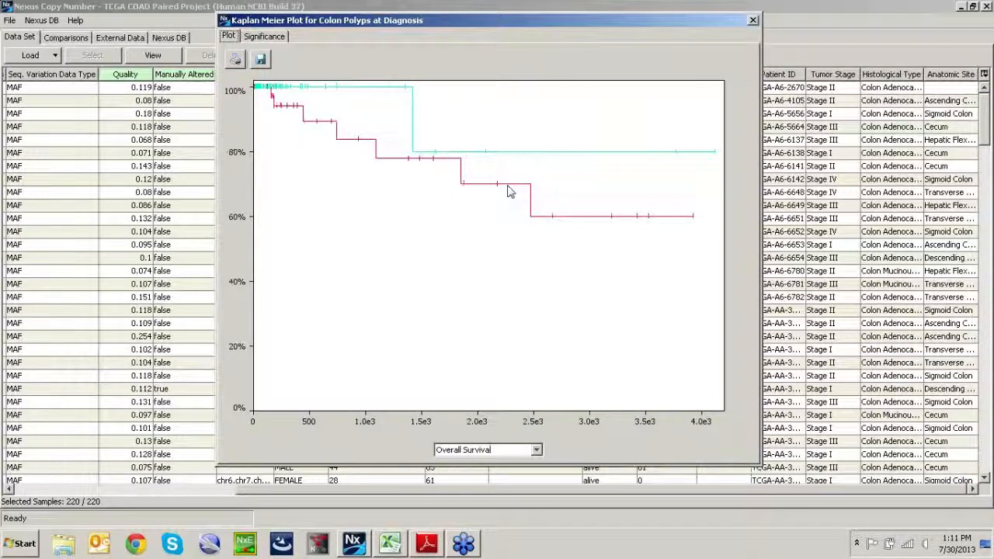
mouse_move(532, 157)
left_click(264, 36)
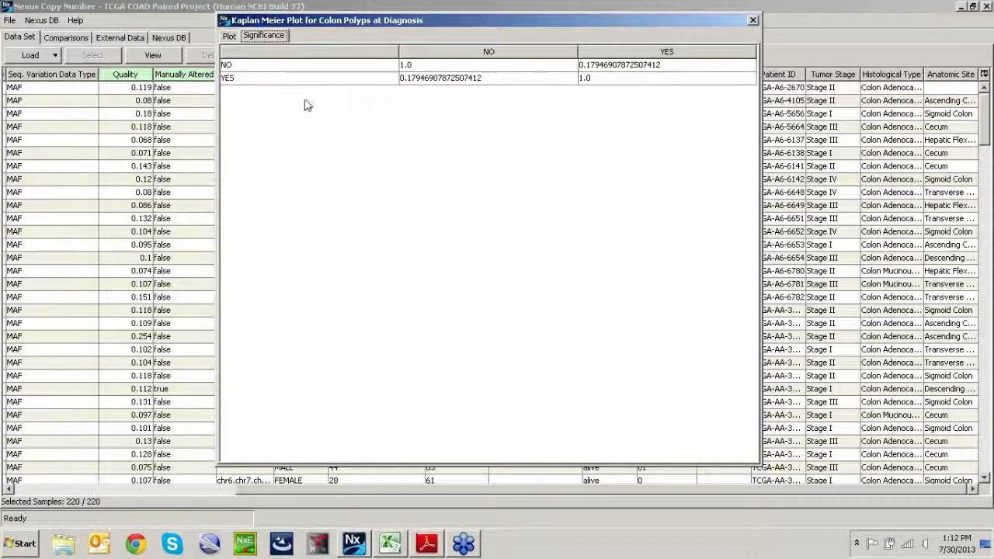
left_click(230, 37)
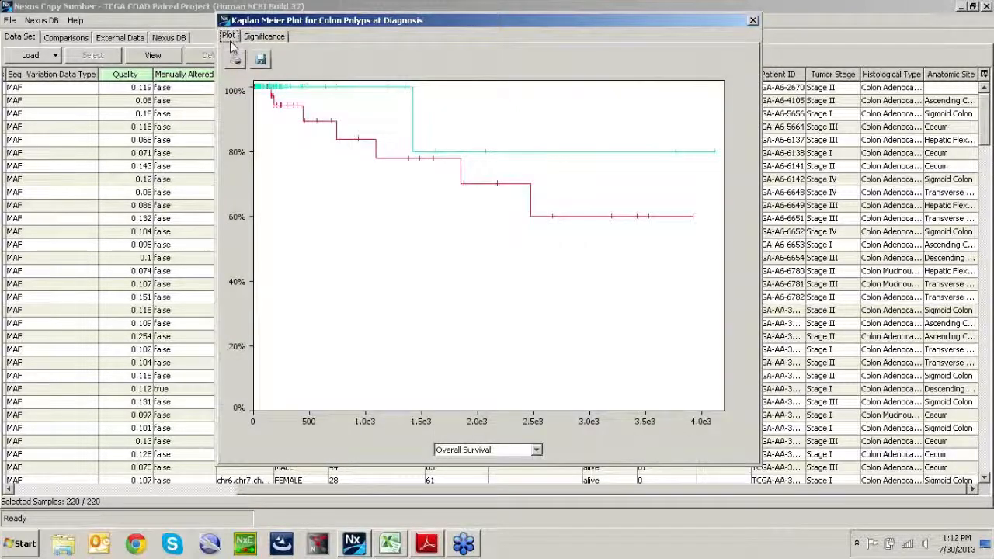
left_click(753, 20)
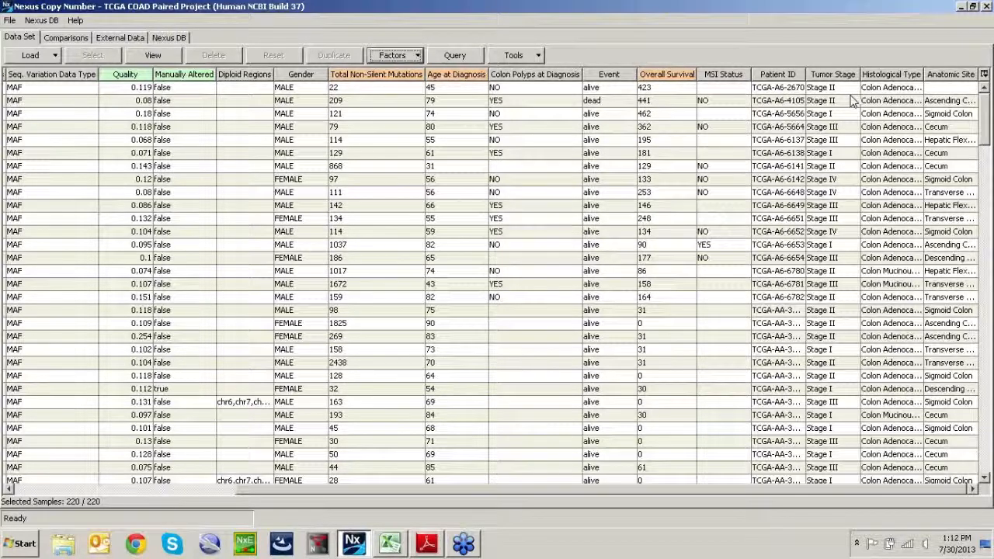
Load the results view for all selected samples, and read the Approaches to Survival Analysis slide in Adobe Reader while it loads
left_click(153, 56)
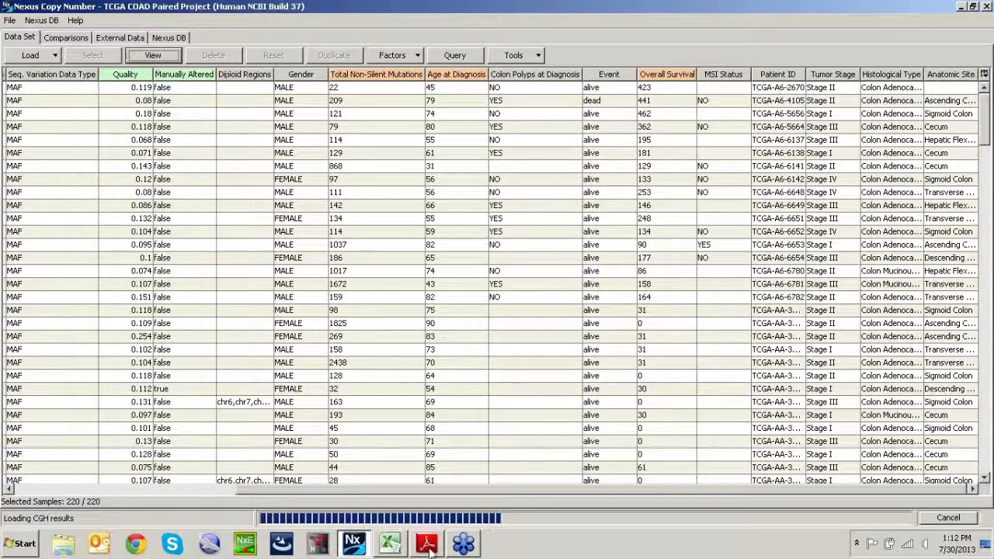
left_click(427, 545)
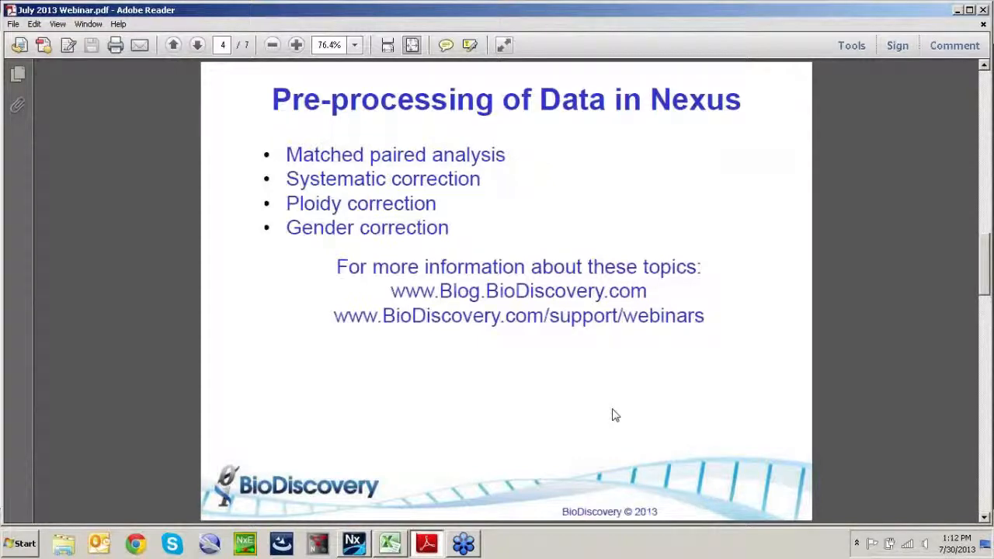
scroll(613, 416, "down", 1)
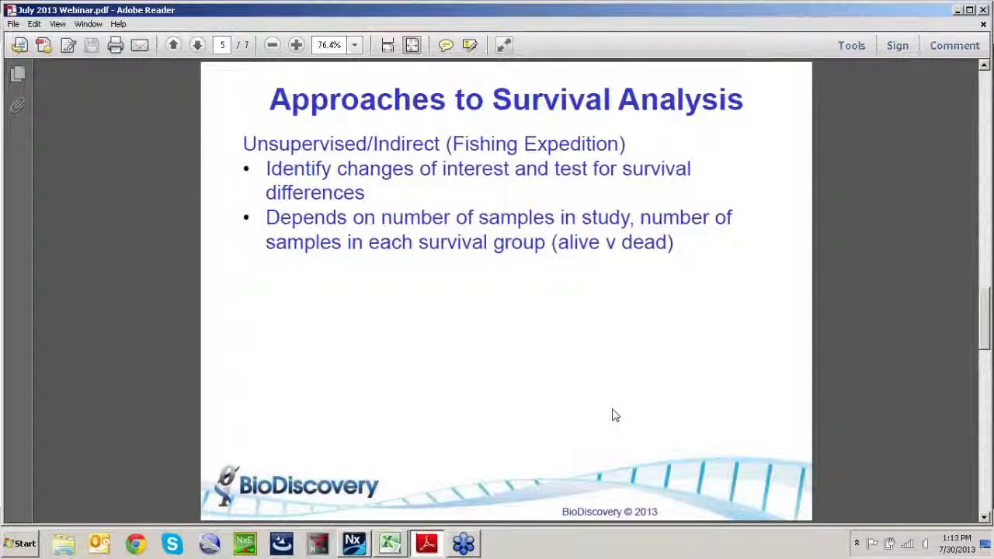
left_click(958, 10)
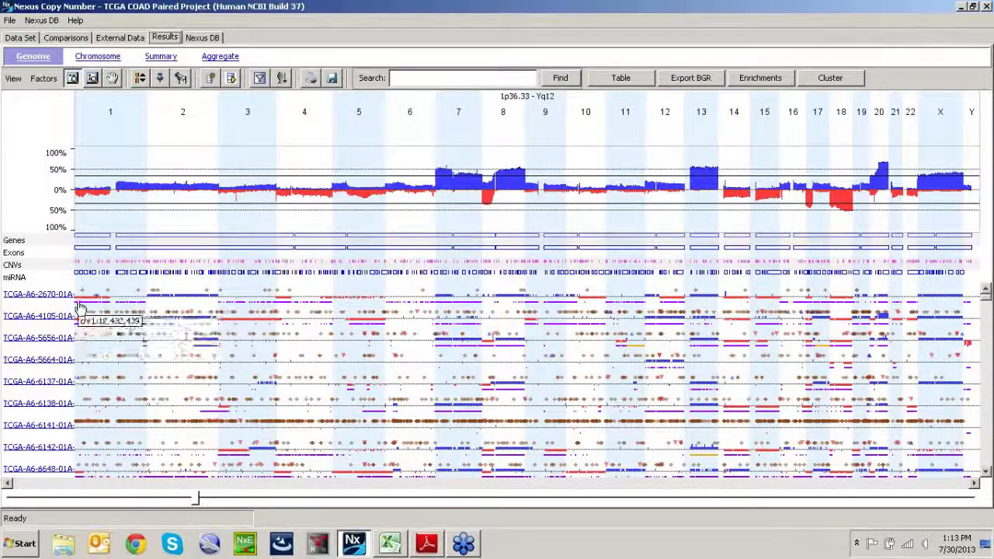
Examine the copy number and sequence variation tracks of the individual samples across the genome
mouse_move(83, 296)
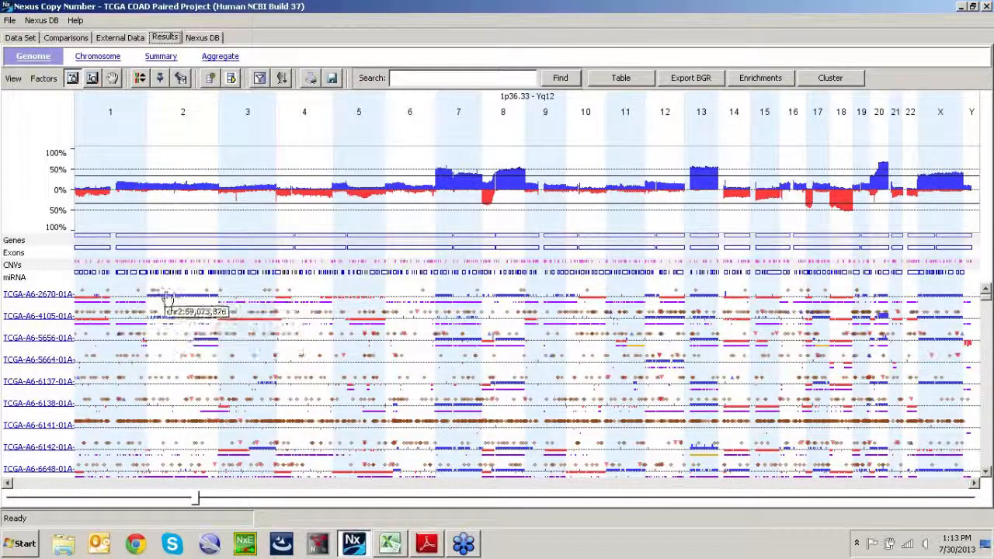
mouse_move(220, 294)
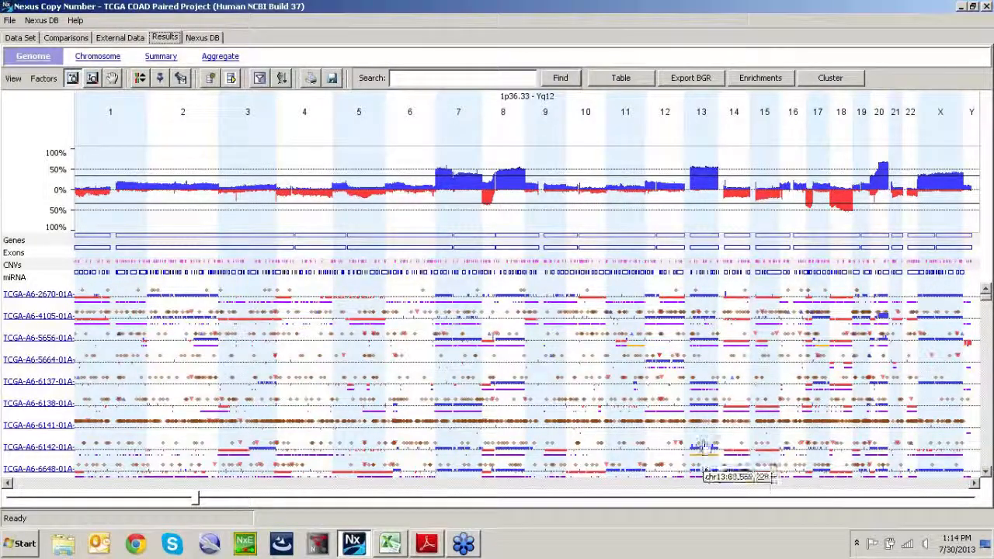
mouse_move(694, 336)
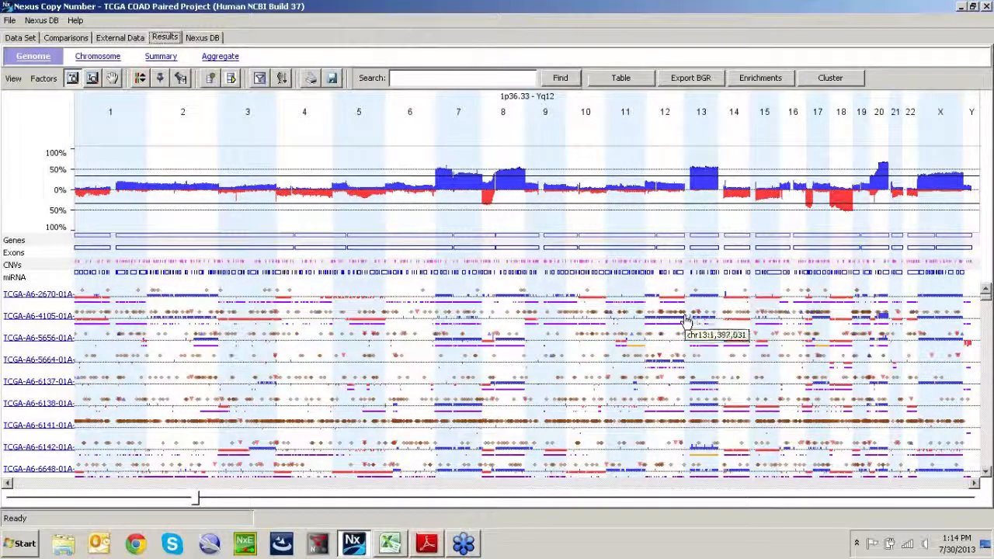
mouse_move(676, 309)
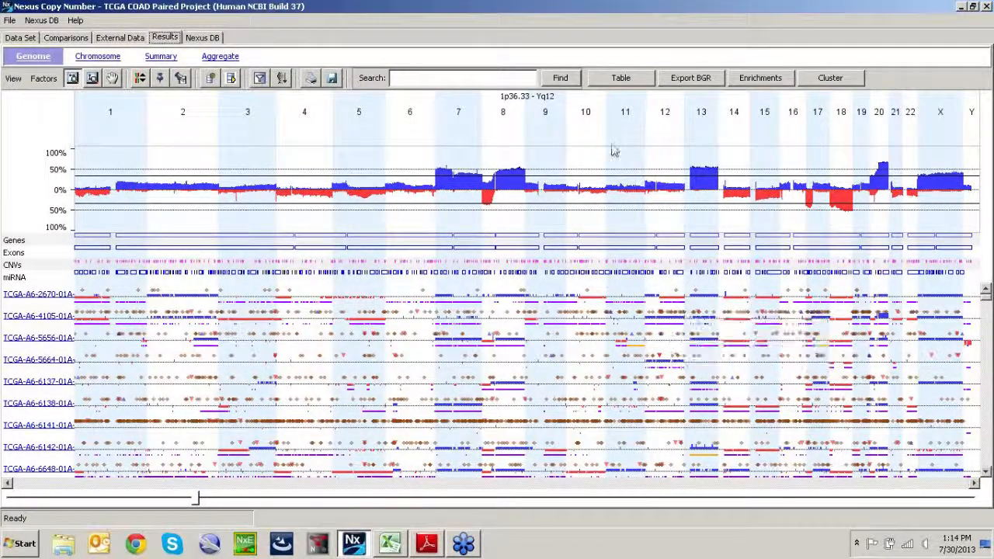
left_click(21, 39)
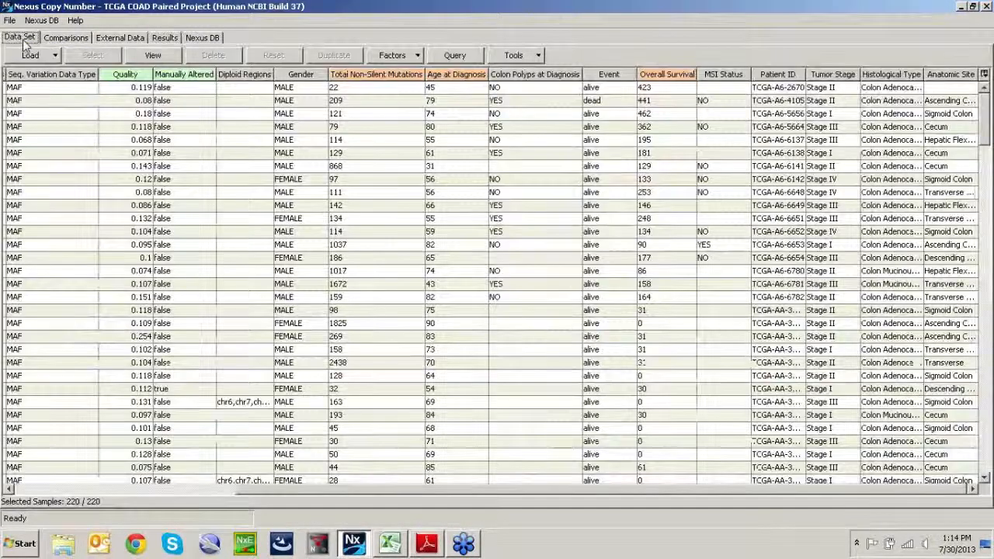
left_click(463, 56)
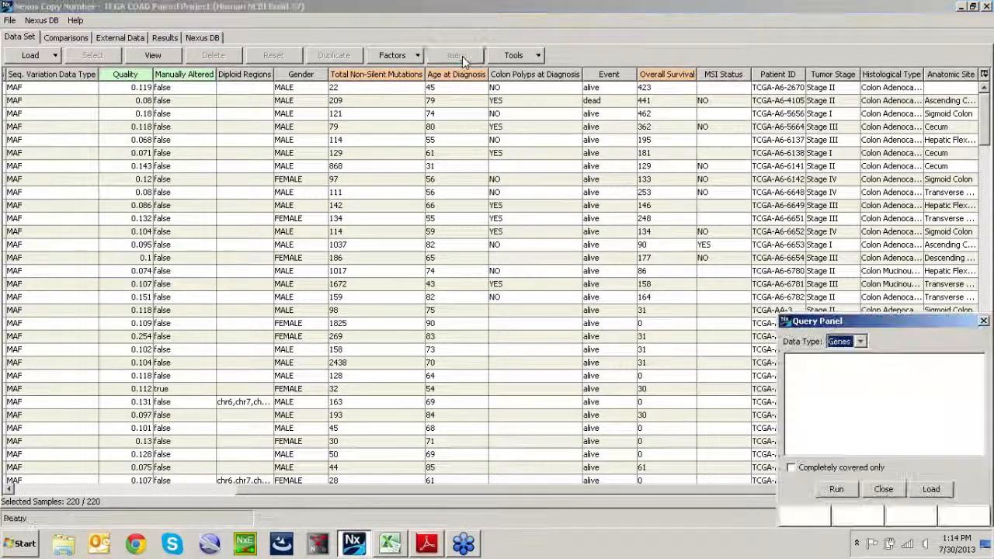
left_click(861, 342)
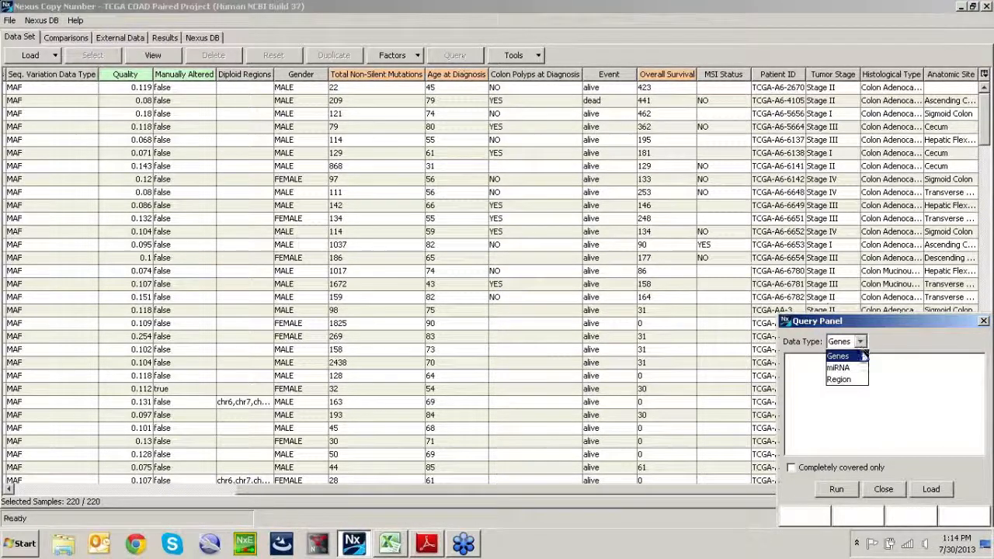
left_click(853, 379)
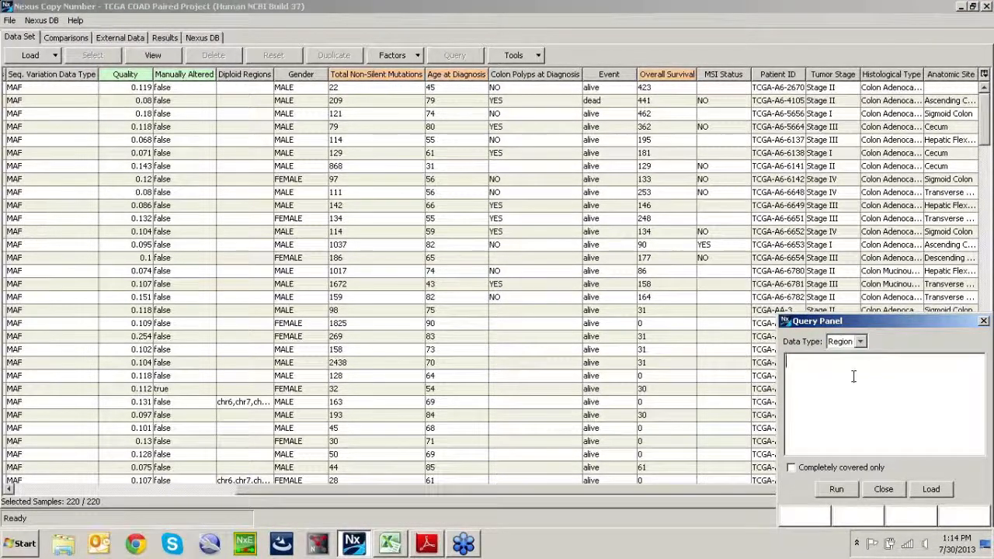
type("chr18")
type(":20000000-")
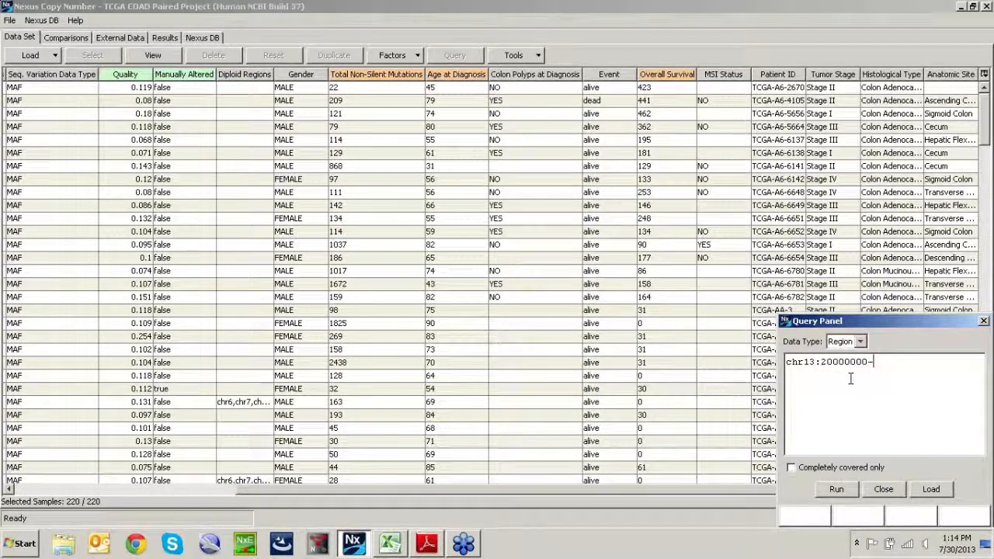
type("115000000")
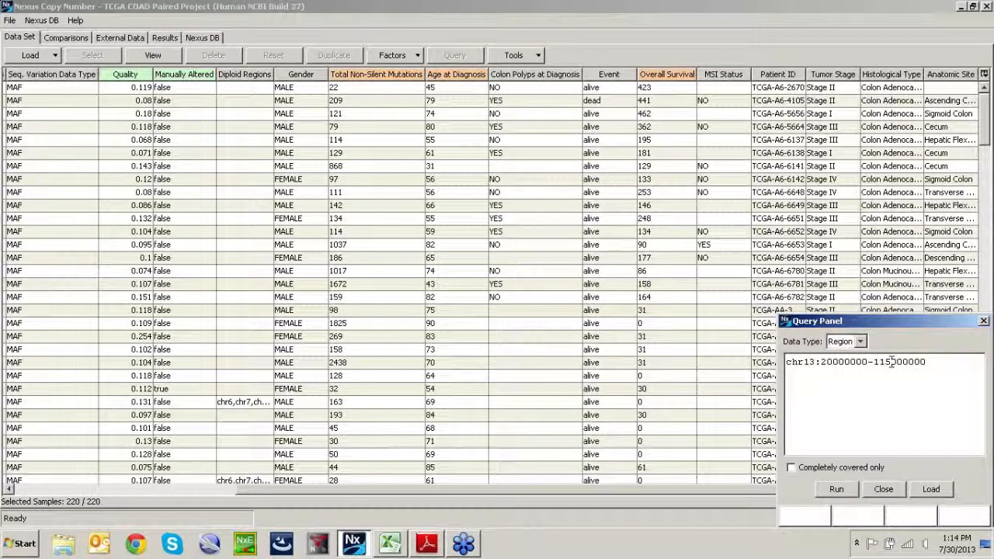
left_click(791, 468)
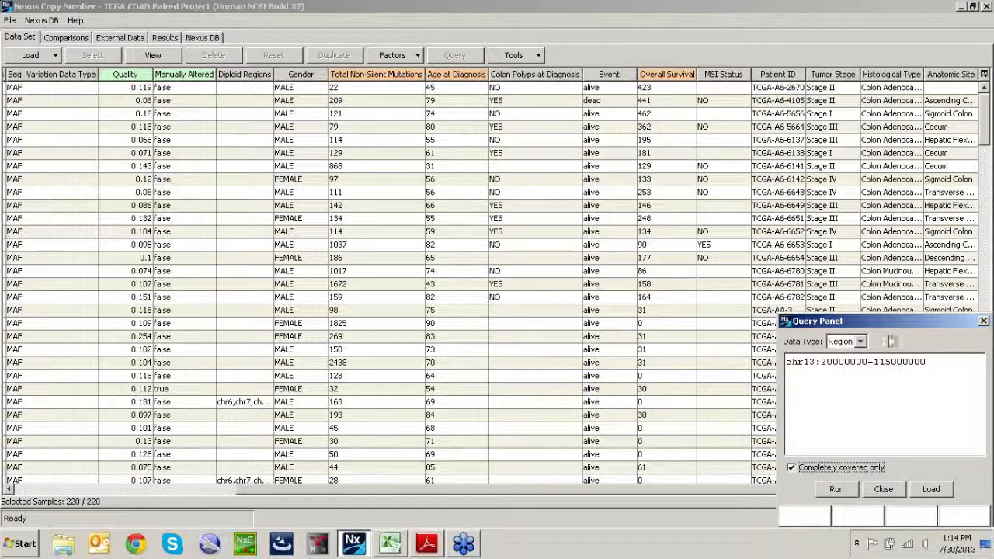
left_click(838, 489)
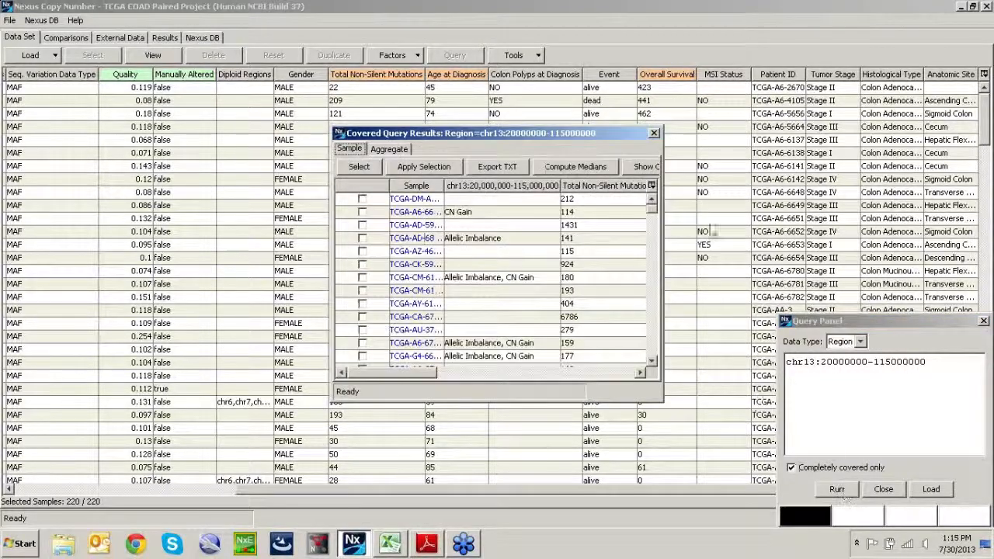
Move and enlarge the covered query results window, and sort the samples by the chr13 region calls in descending order
left_click_drag(602, 136, 389, 35)
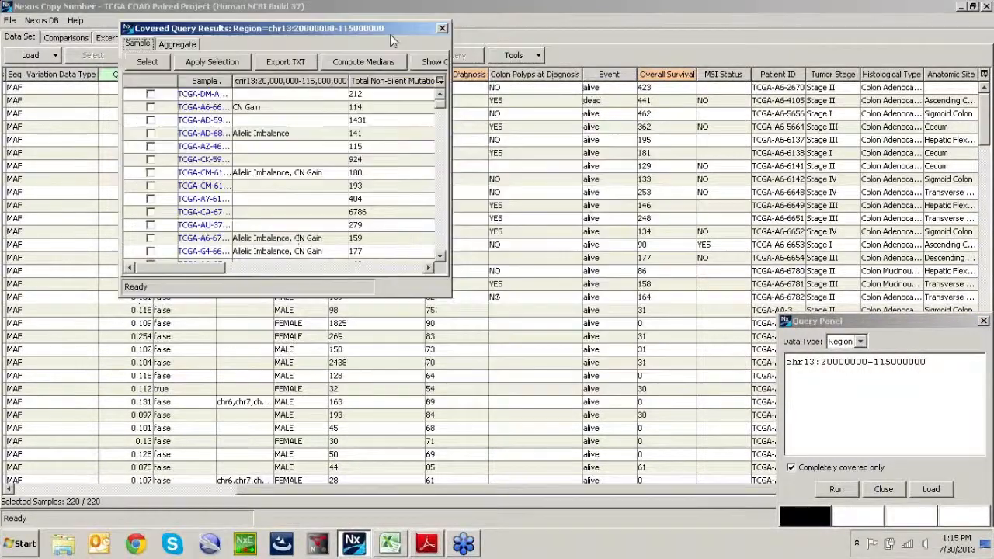
left_click_drag(450, 296, 775, 509)
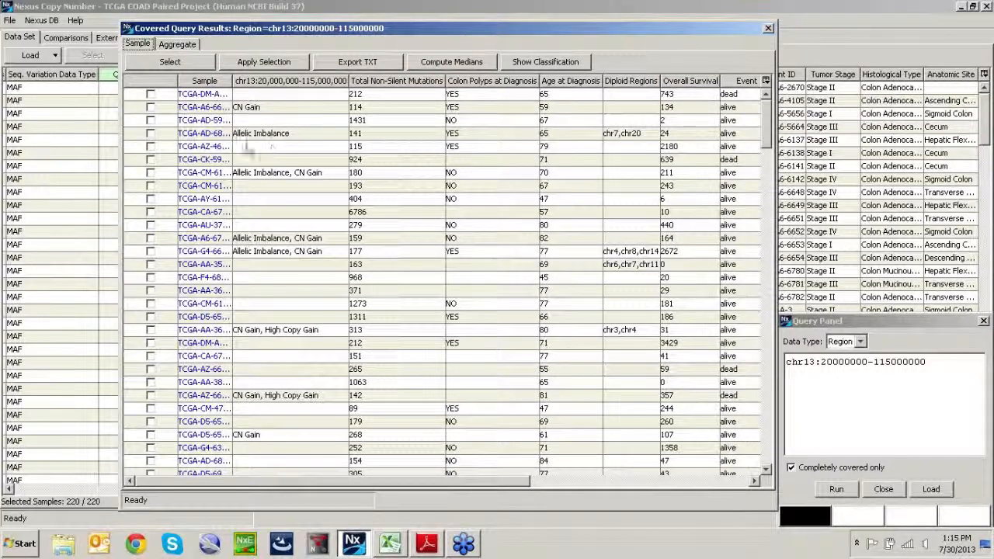
left_click(296, 84)
left_click(296, 84)
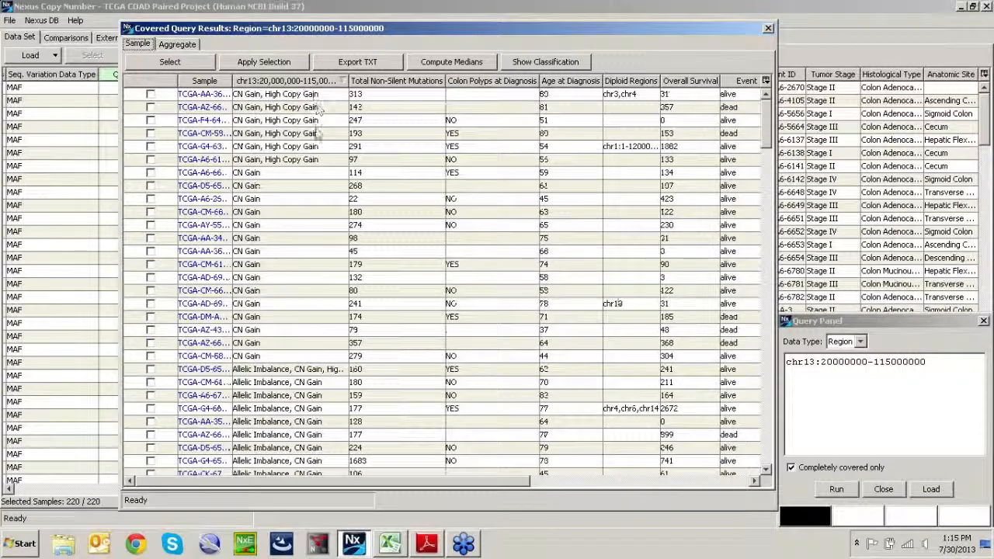
Check all samples whose chr13 region call includes CN Gain, and apply that selection to the data set
scroll(318, 347, "down", 5)
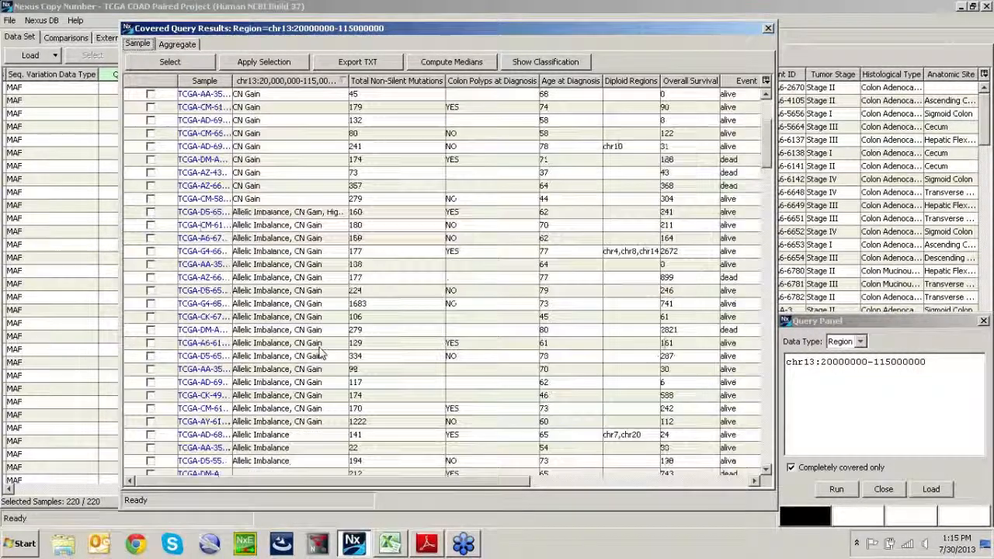
scroll(314, 236, "up", 5)
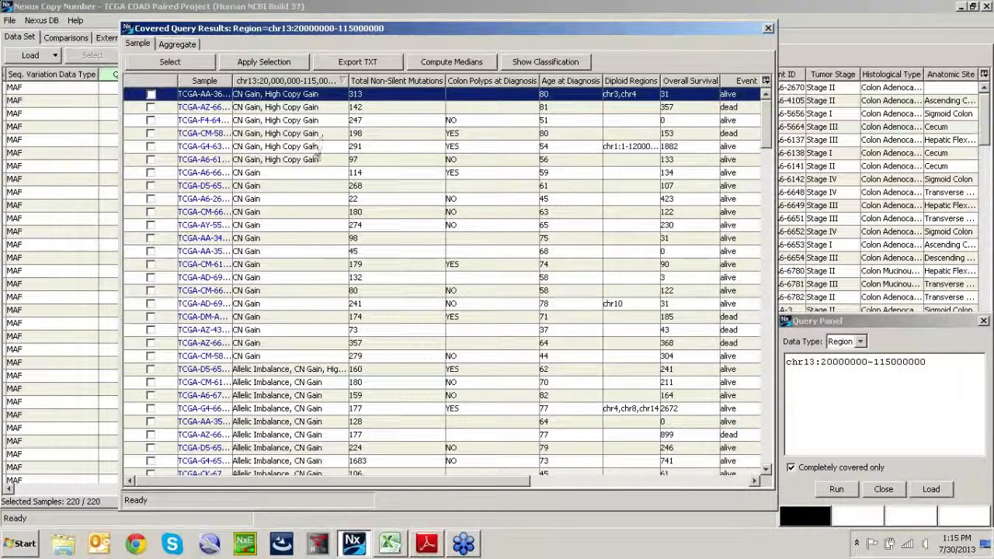
scroll(314, 156, "down", 5)
scroll(310, 161, "down", 1)
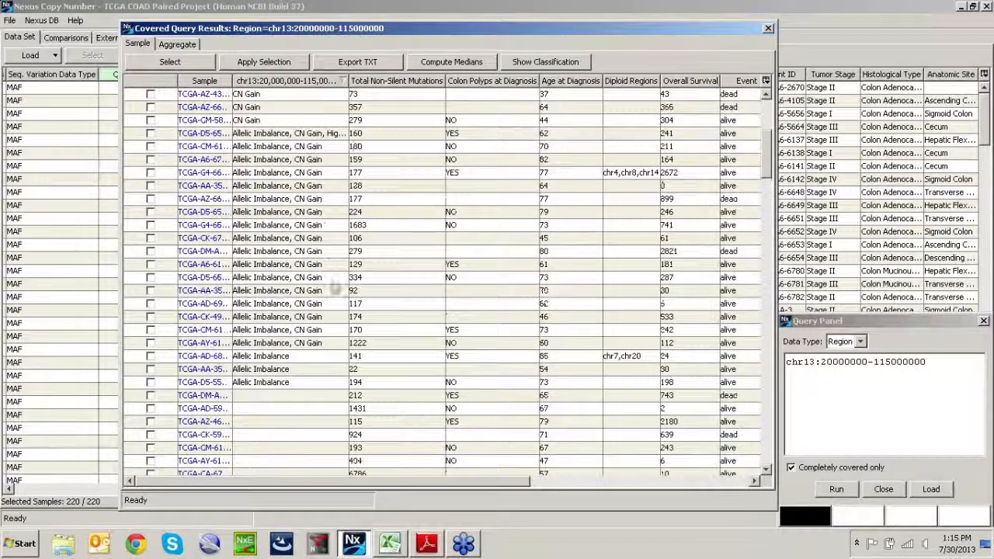
left_click(330, 342, "shift")
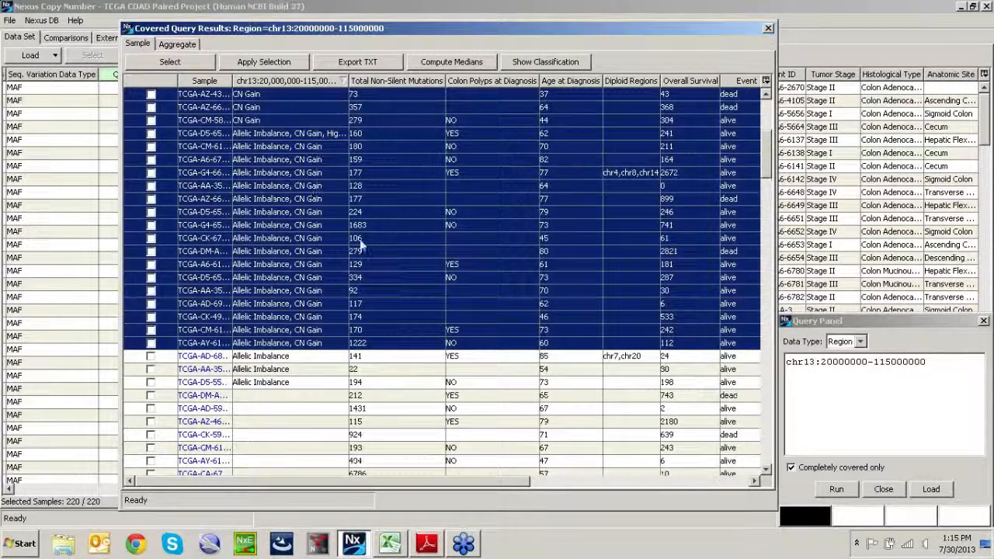
left_click(171, 64)
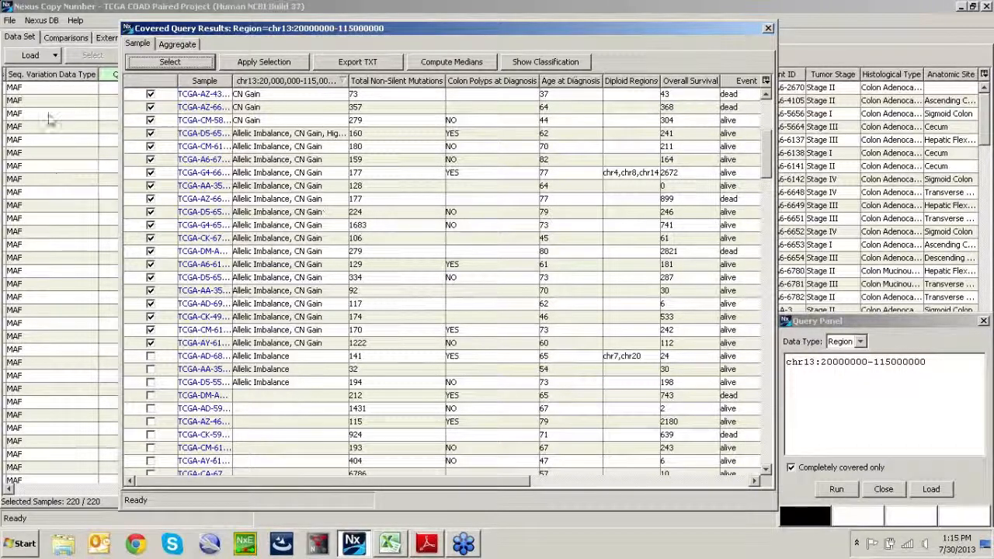
left_click(287, 65)
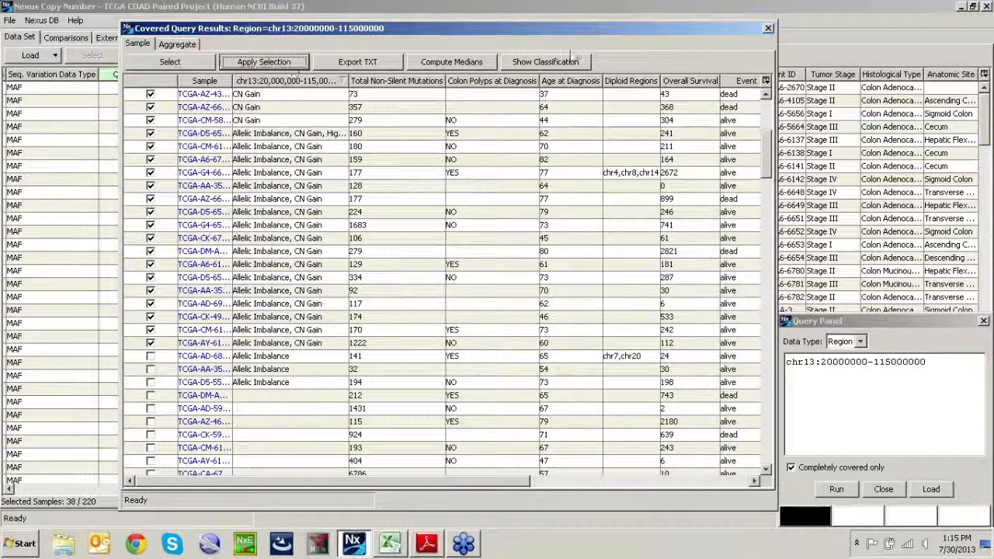
Close the query results and the Query Panel, checking the applied sample selection in the data set table
left_click(768, 30)
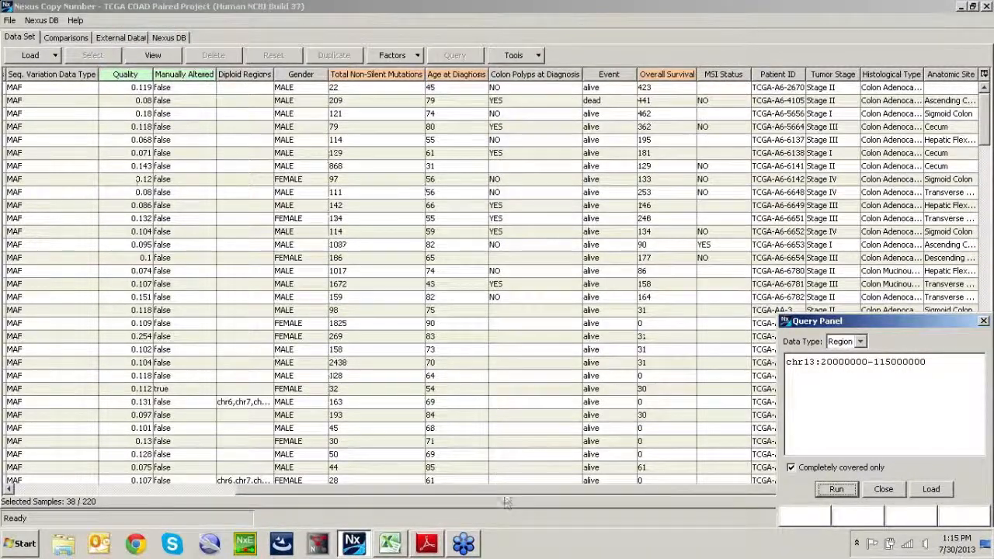
left_click_drag(509, 495, 265, 515)
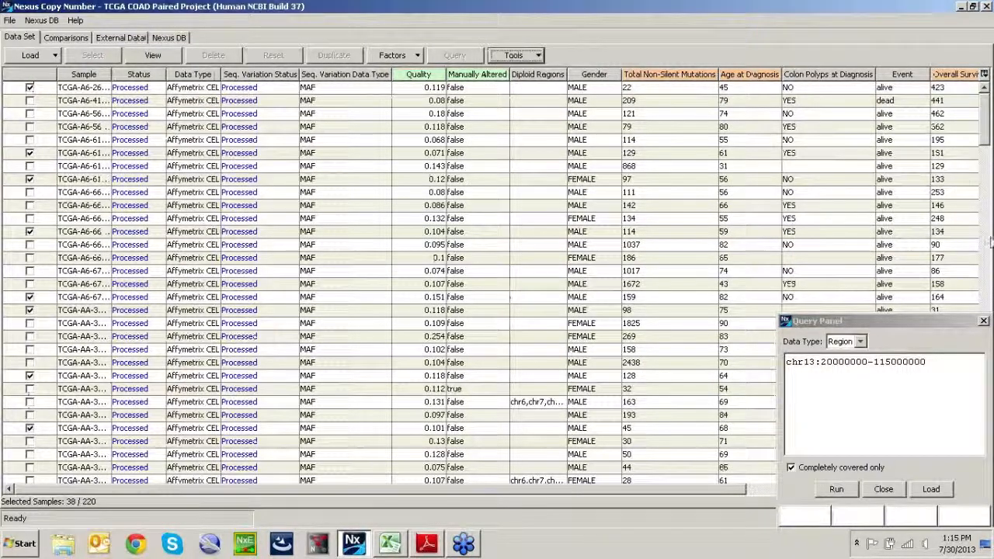
left_click(984, 322)
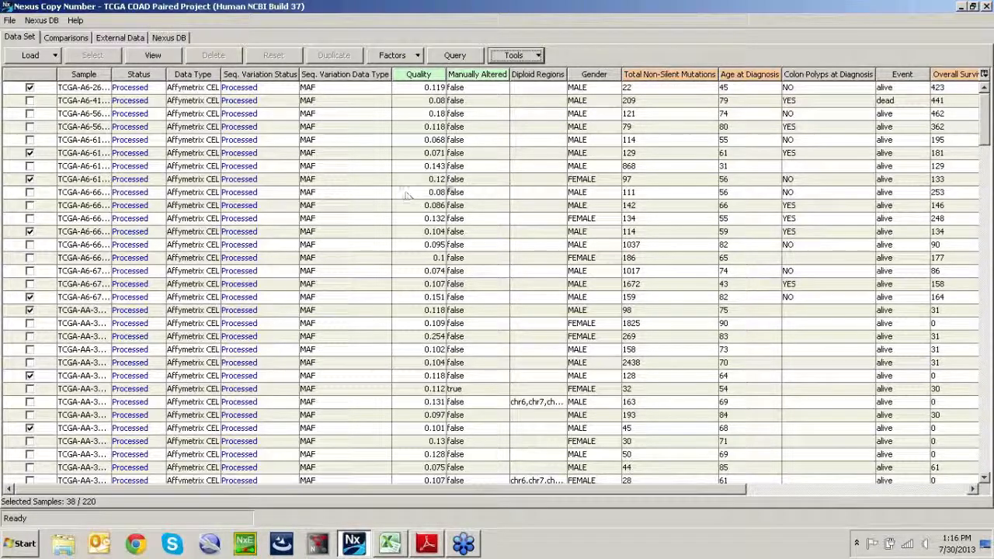
Add a new factor named Chr13 Gain to the data set
left_click(418, 58)
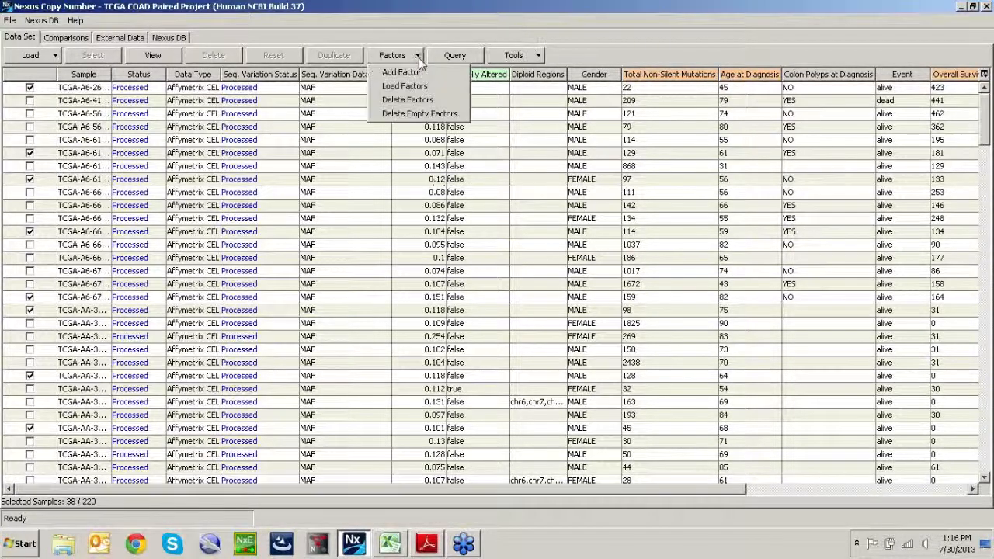
left_click(404, 72)
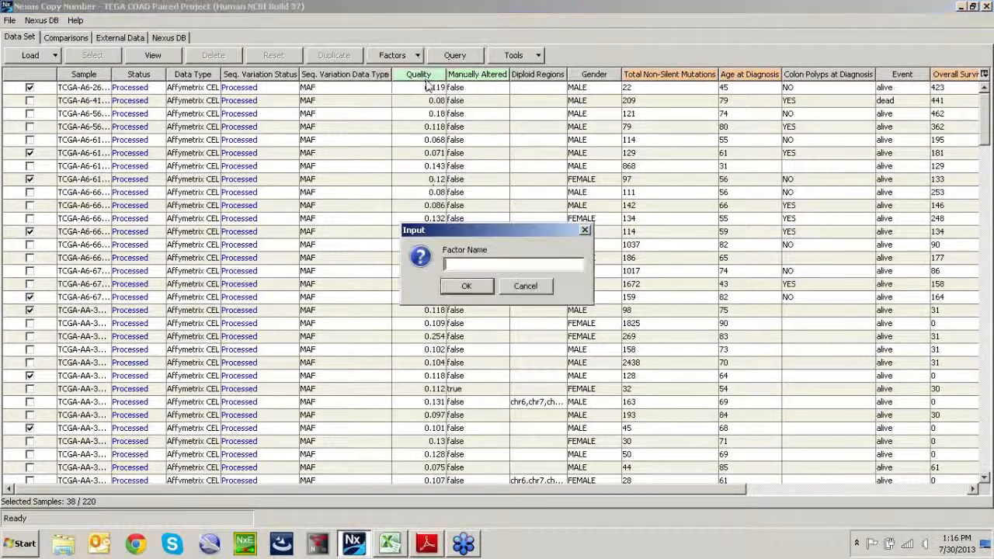
type("Chr13 Gain")
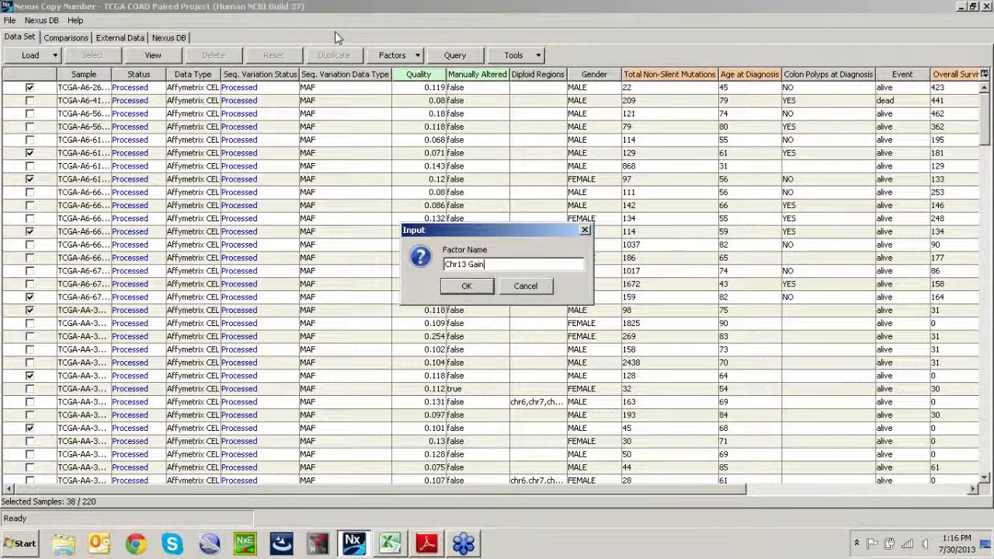
key("Return")
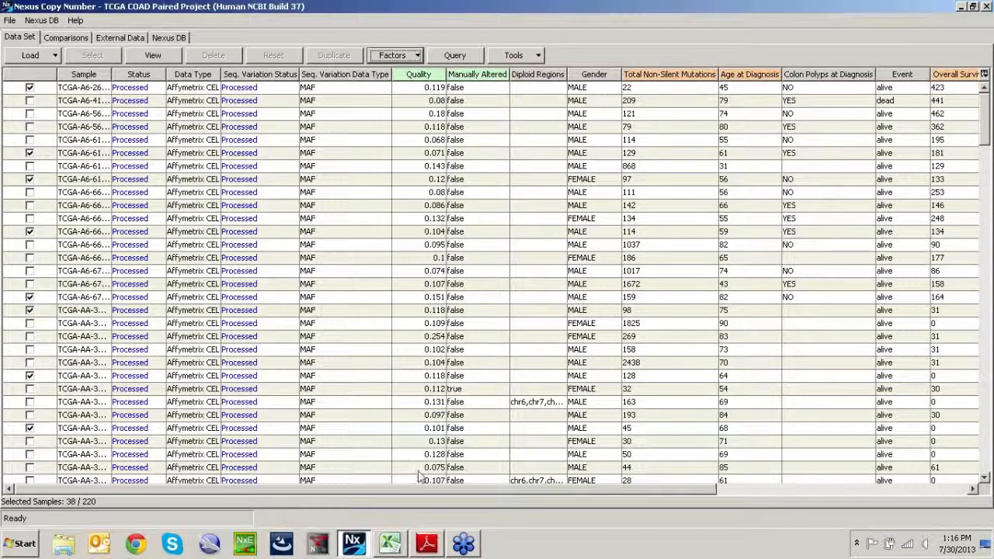
Move the Chr13 Gain column beside the Sample column and sort the table so the checked samples come first
left_click_drag(428, 488, 684, 488)
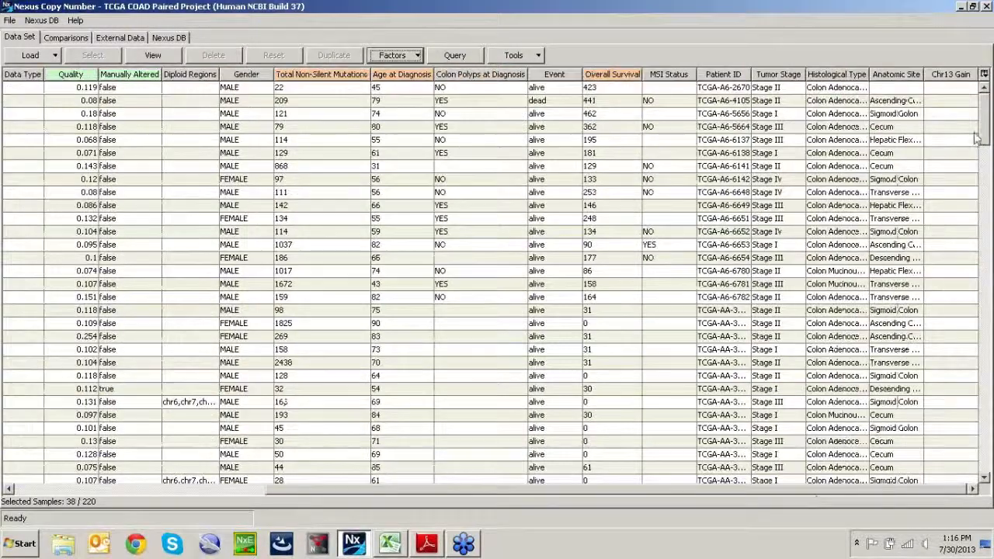
left_click_drag(960, 76, 28, 60)
left_click_drag(453, 490, 190, 501)
left_click_drag(322, 72, 30, 78)
left_click(30, 75)
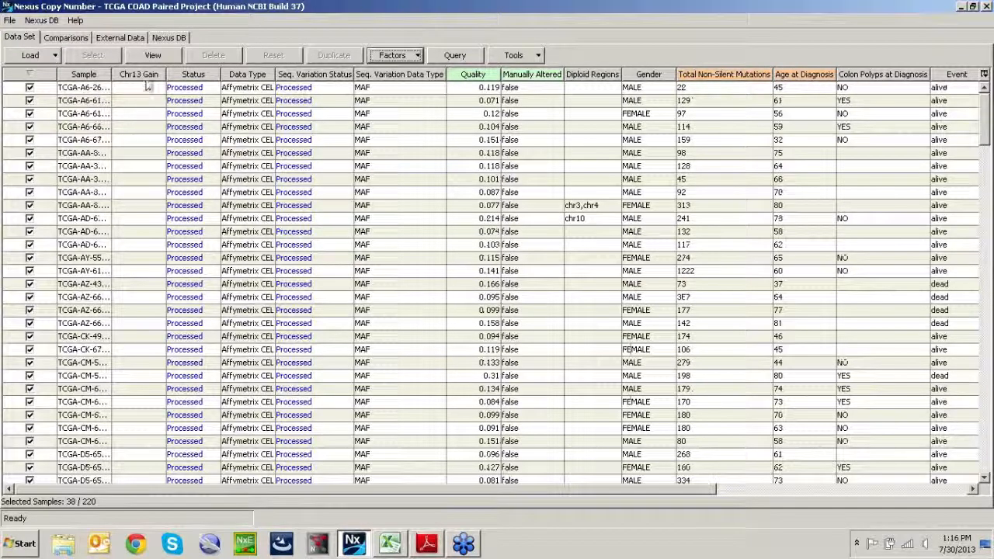
Enable the Allow Column Selection option for the data set table
left_click(984, 74)
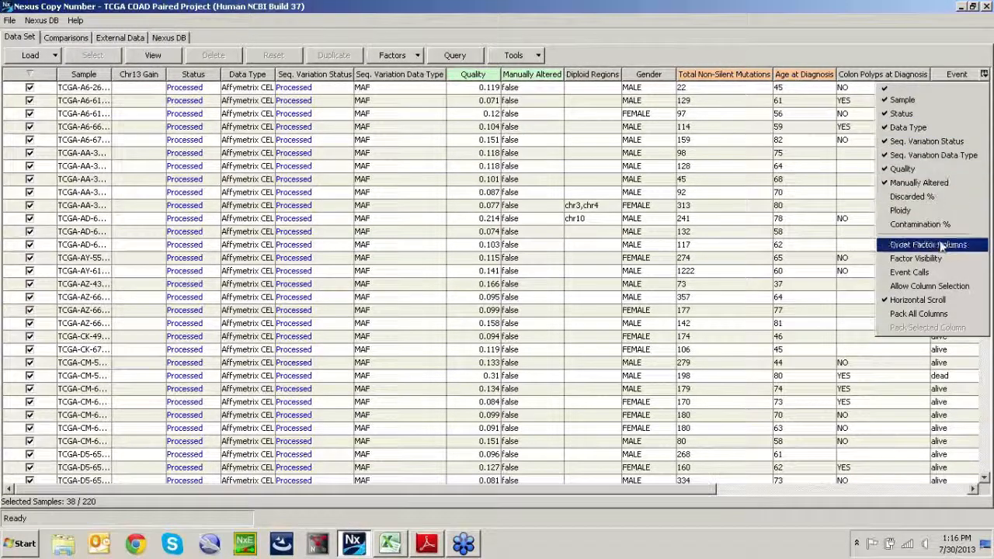
left_click(953, 289)
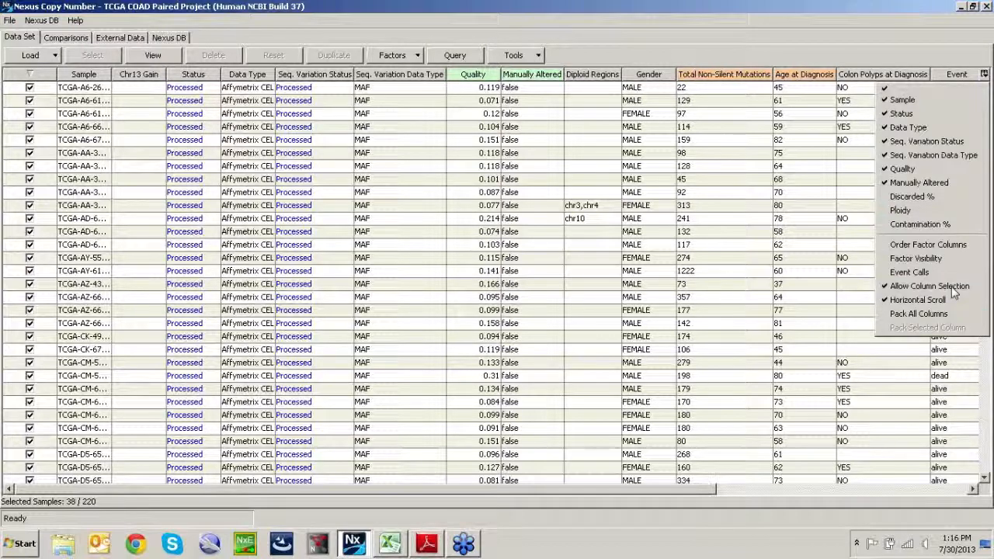
left_click(701, 5)
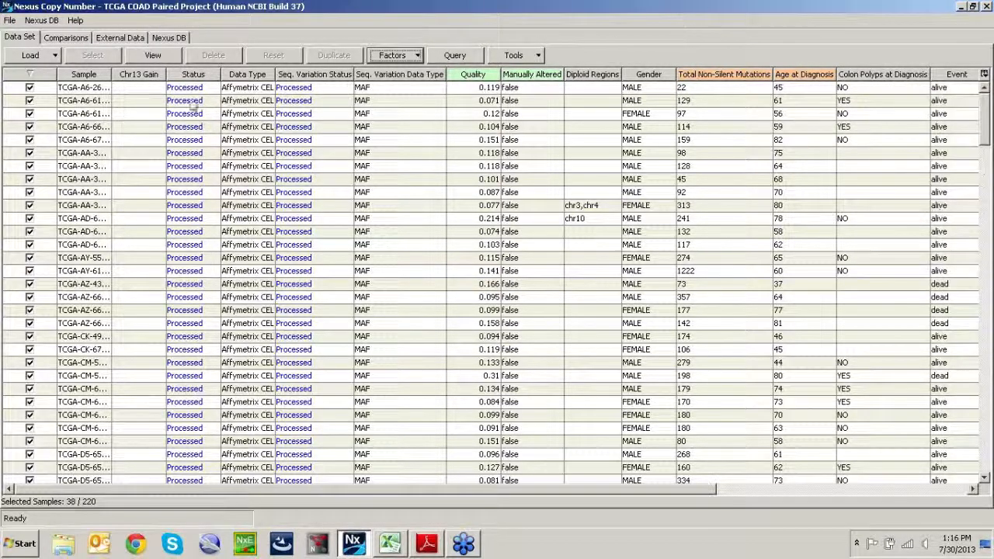
Set the Chr13 Gain factor value to Y for all checked samples
left_click(144, 94)
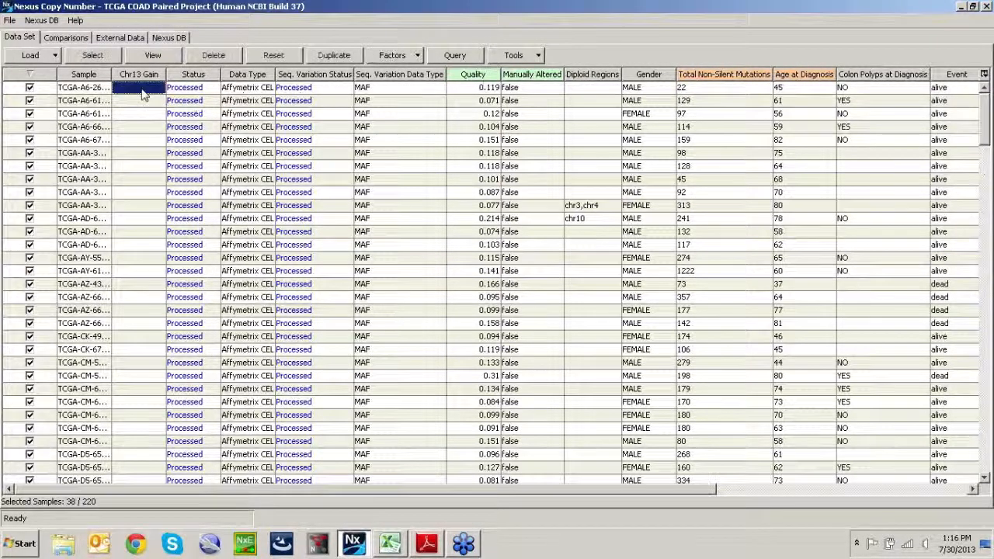
scroll(149, 179, "down", 3)
scroll(138, 303, "down", 4)
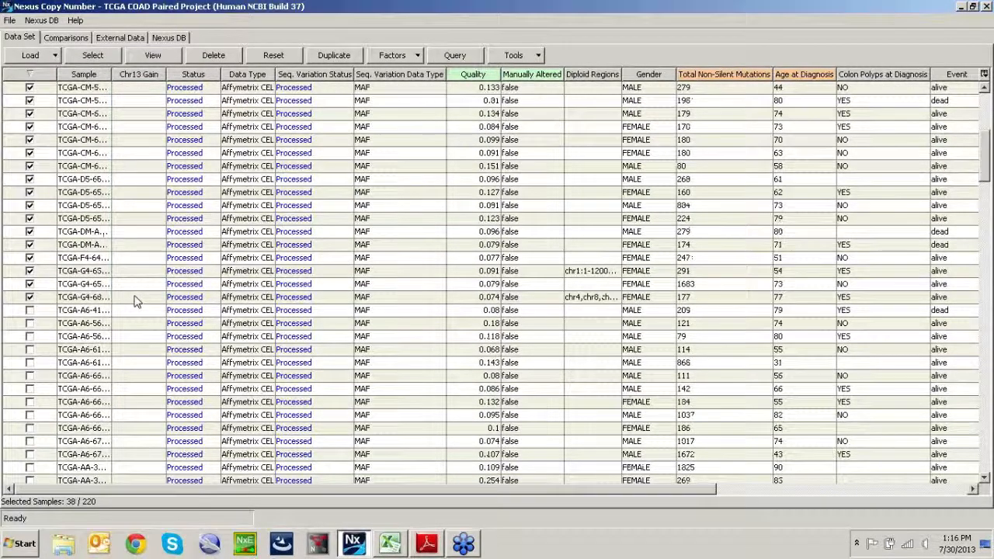
left_click(134, 302, "shift")
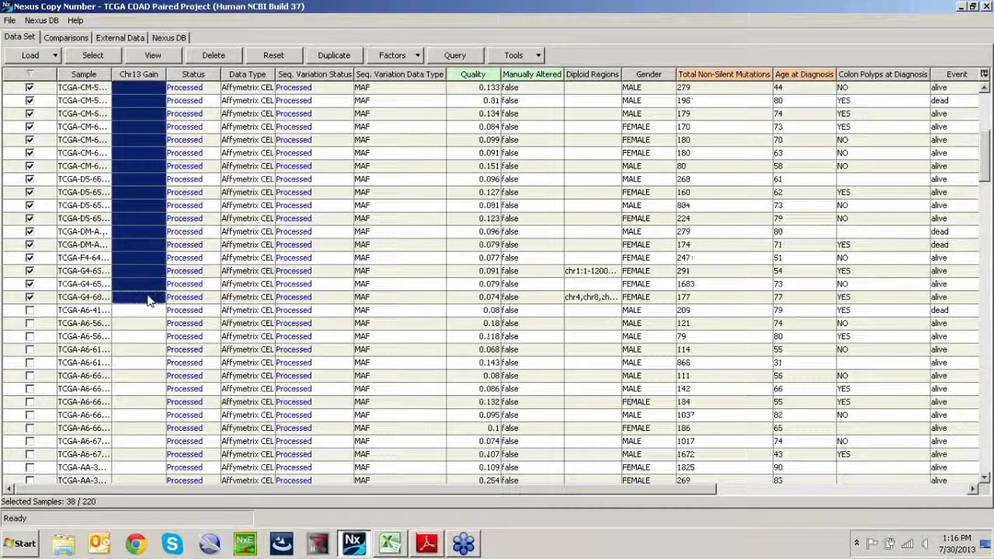
right_click(150, 300)
left_click(167, 305)
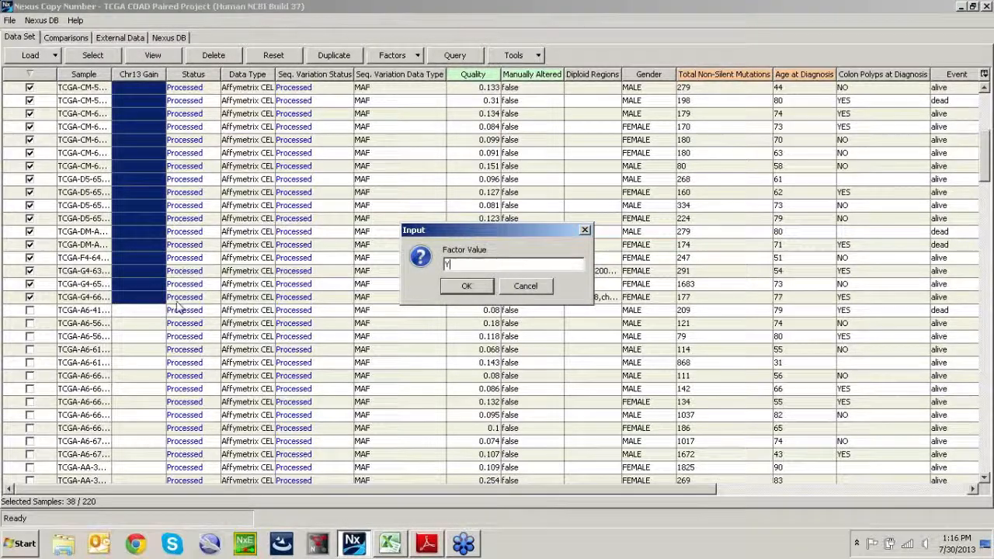
left_click(468, 287)
Set the Chr13 Gain factor value to N for all unchecked samples
left_click(125, 310)
scroll(124, 313, "down", 1)
scroll(124, 312, "down", 20)
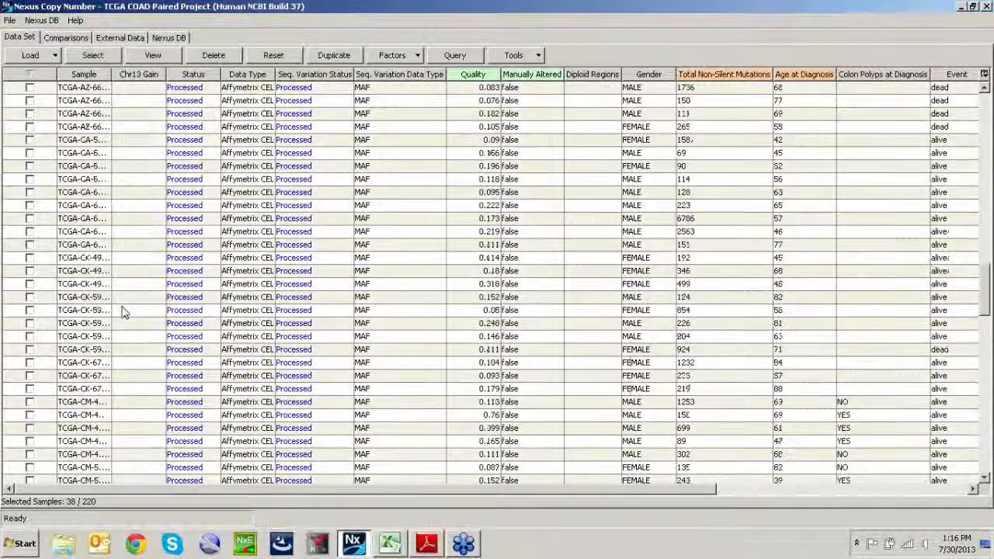
scroll(124, 312, "down", 2)
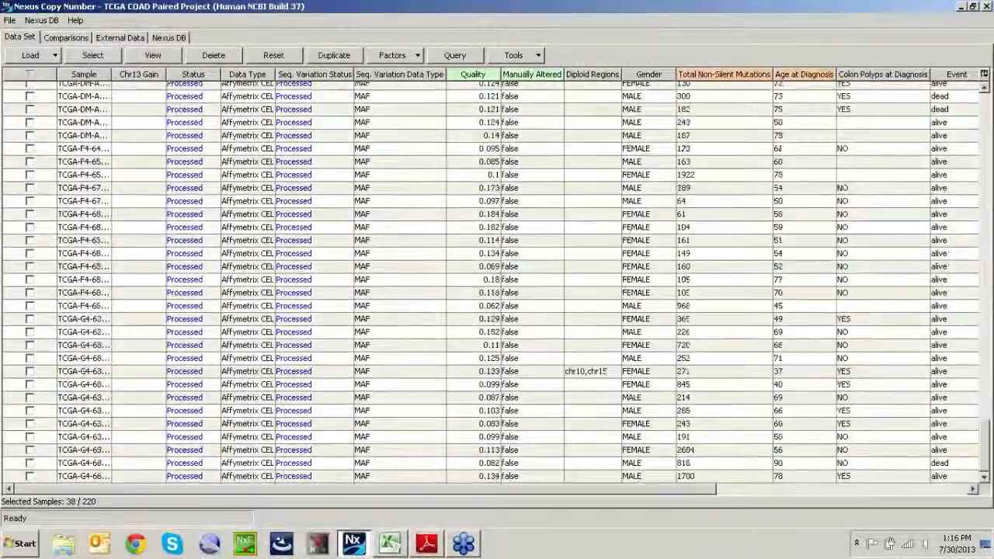
left_click(127, 481, "shift")
right_click(127, 480)
left_click(156, 483)
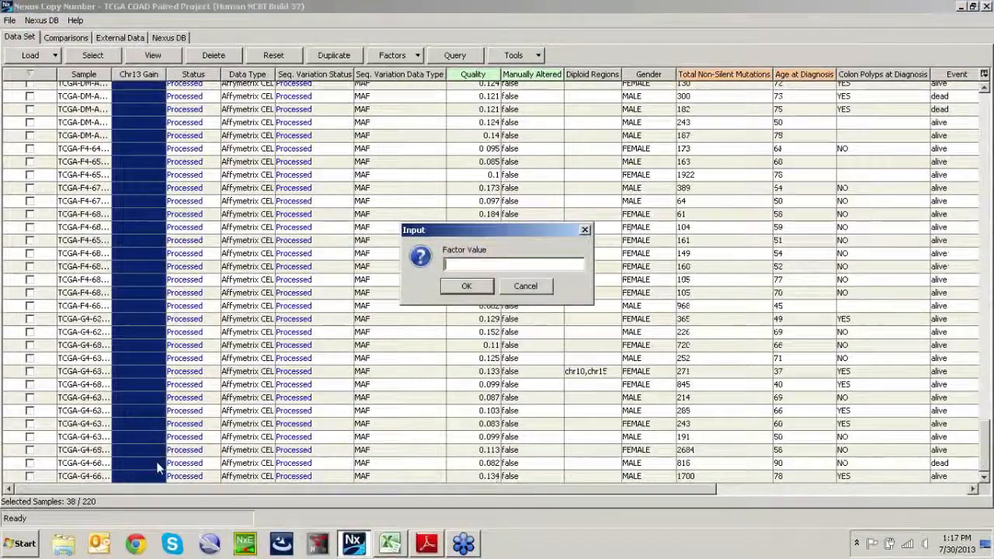
type("No")
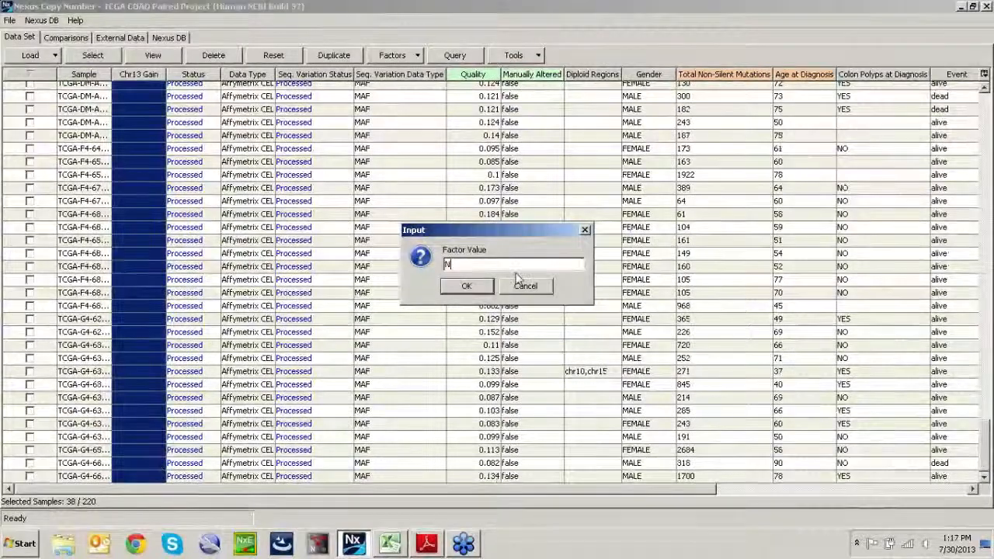
left_click(481, 287)
Check all samples in the data set so that every one is included in the analysis
scroll(169, 232, "up", 20)
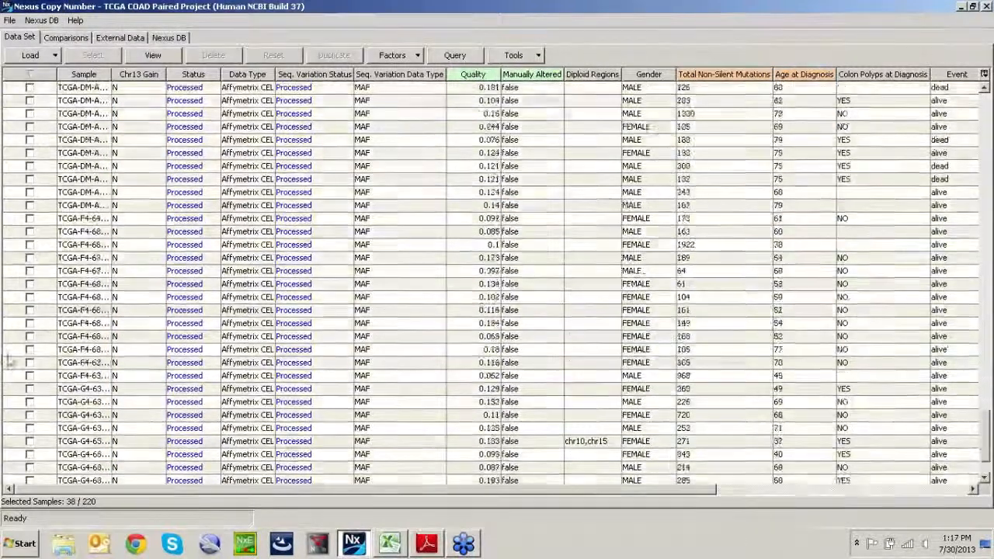
scroll(171, 237, "up", 10)
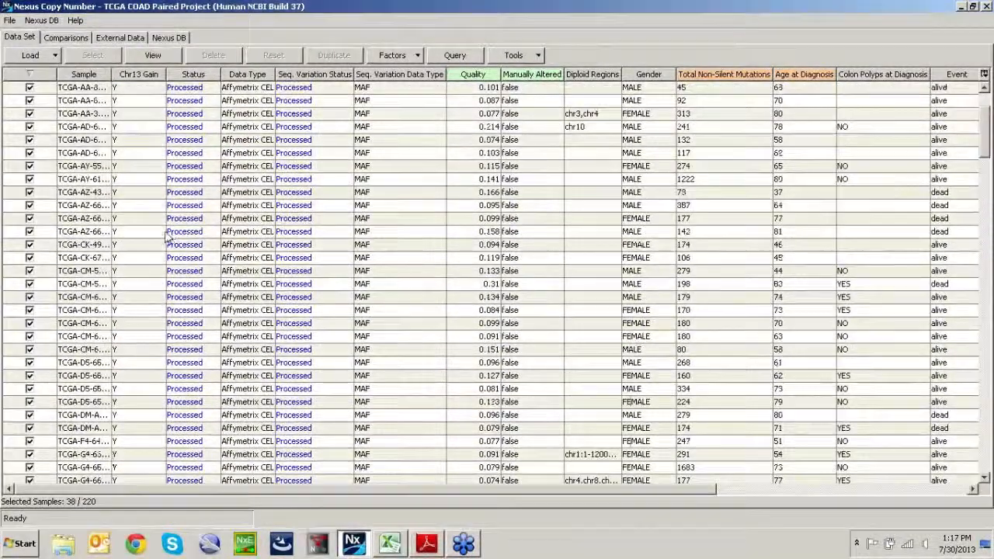
left_click(133, 183)
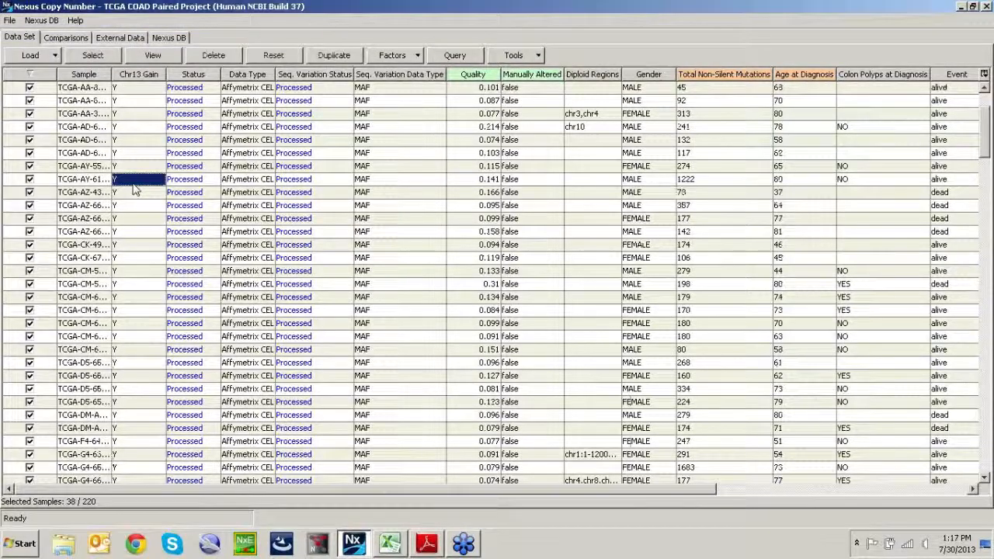
key("ctrl+a")
left_click(93, 55)
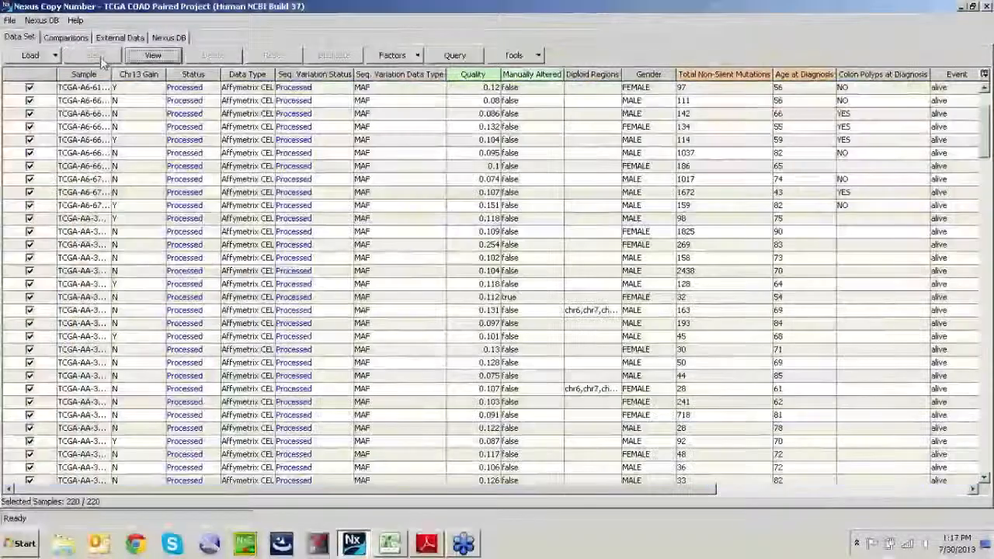
View the Kaplan-Meier plot for the Chr13 Gain factor, check its significance between Y and N, and close it
right_click(146, 78)
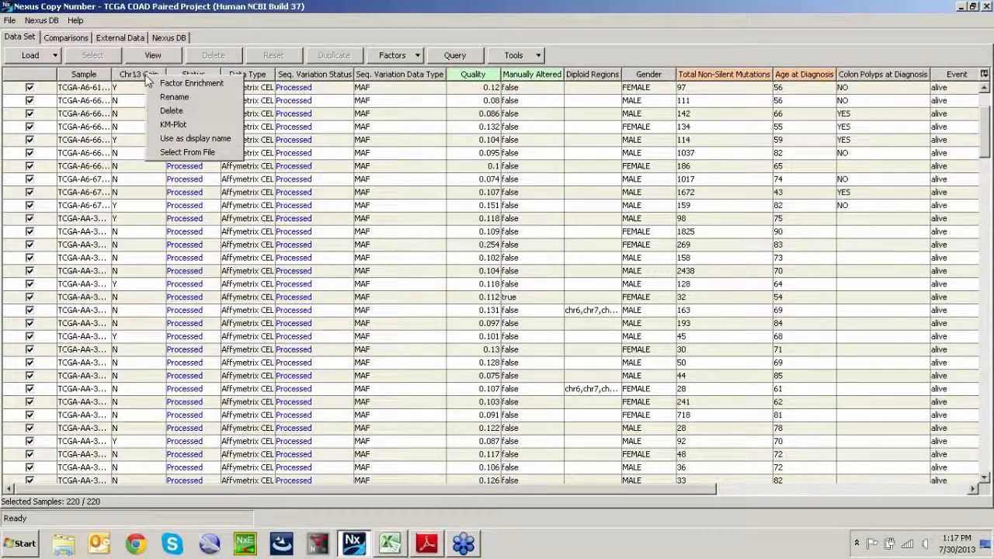
left_click(173, 124)
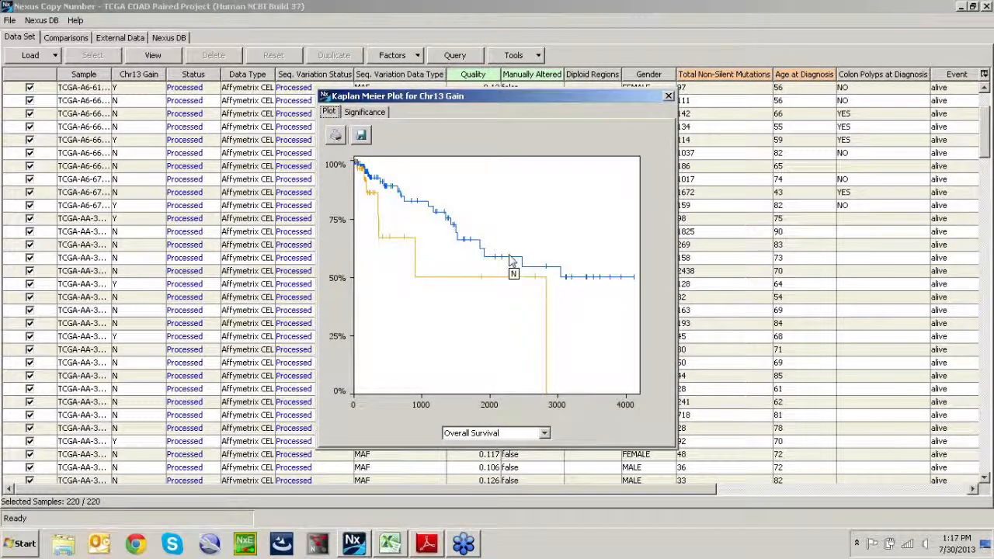
left_click(372, 113)
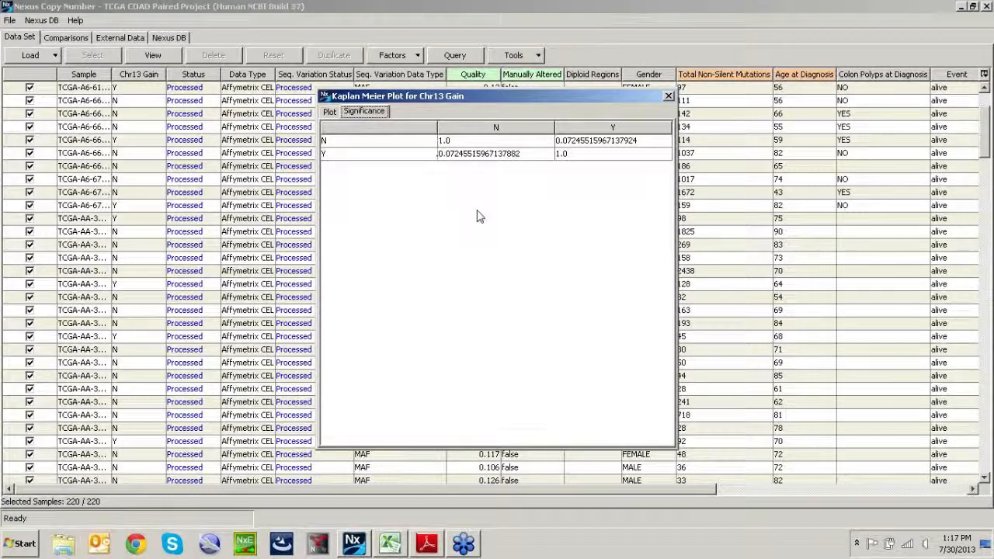
left_click(669, 98)
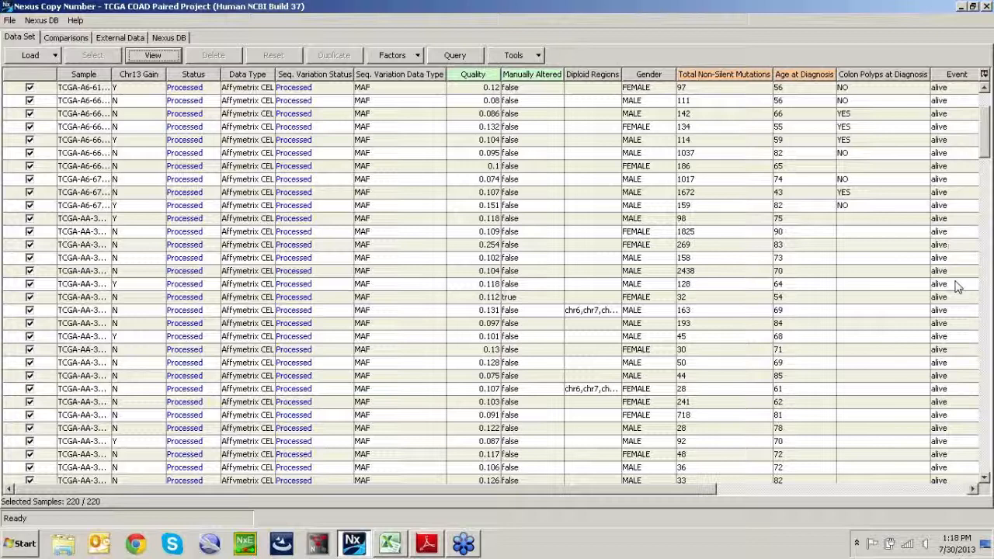
Start a new comparison using Event as the only factor and proceed to the baseline selection
left_click(68, 37)
left_click(30, 55)
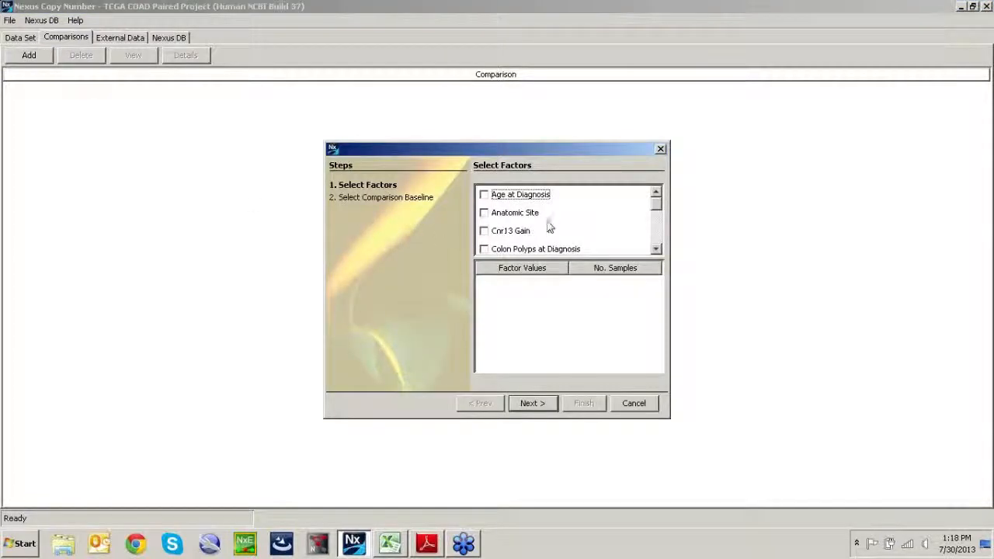
scroll(550, 227, "down", 3)
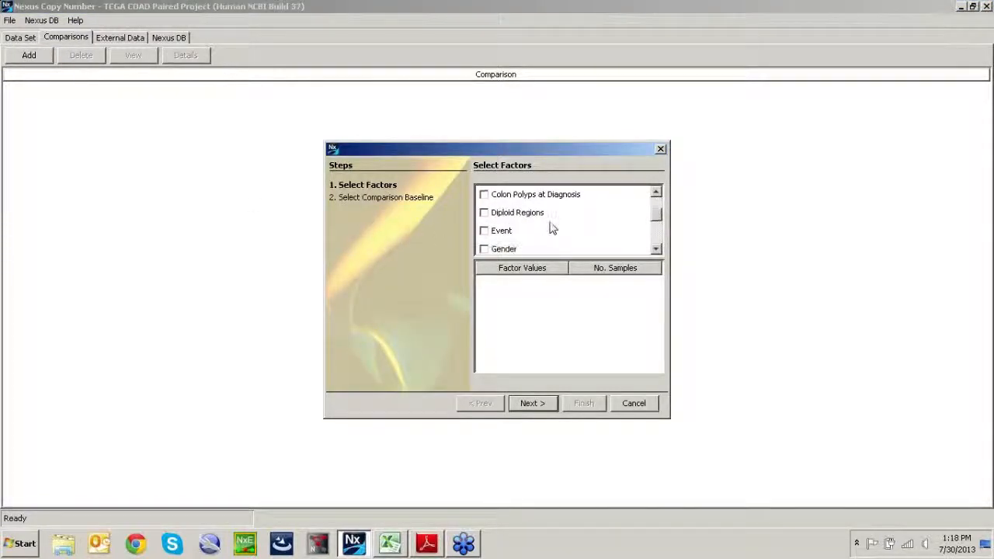
left_click(484, 231)
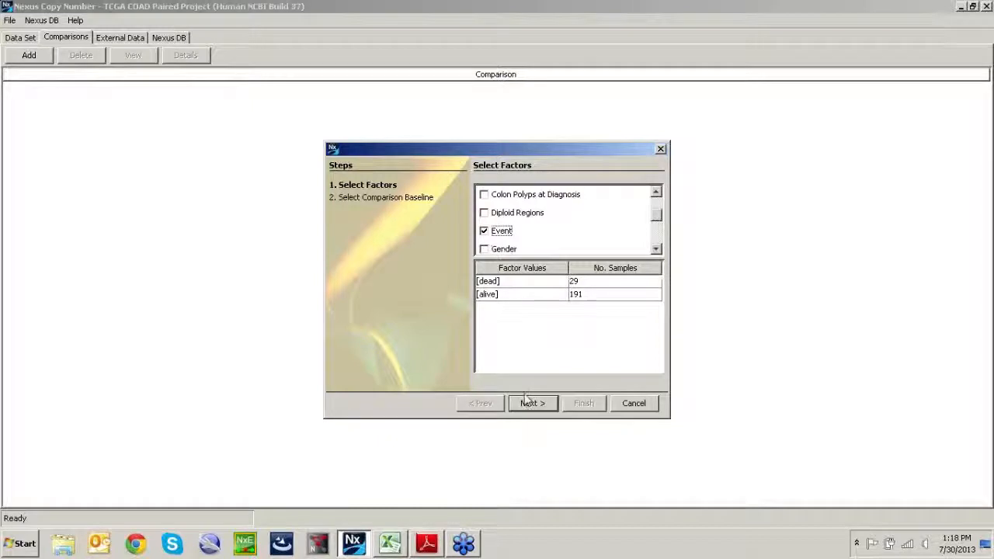
left_click(533, 404)
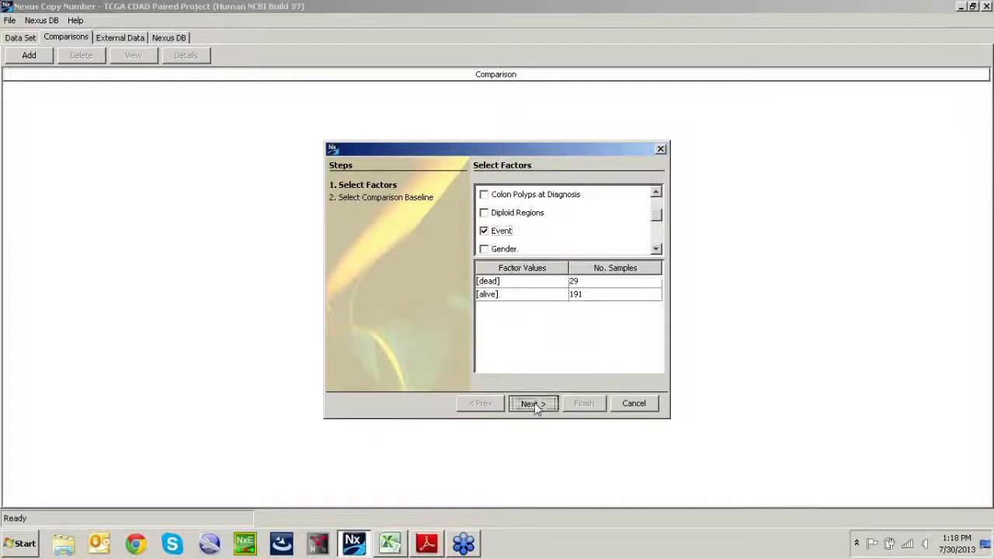
Define a paired baseline comparing <dead> against <alive> and finish creating the comparison
left_click(489, 242)
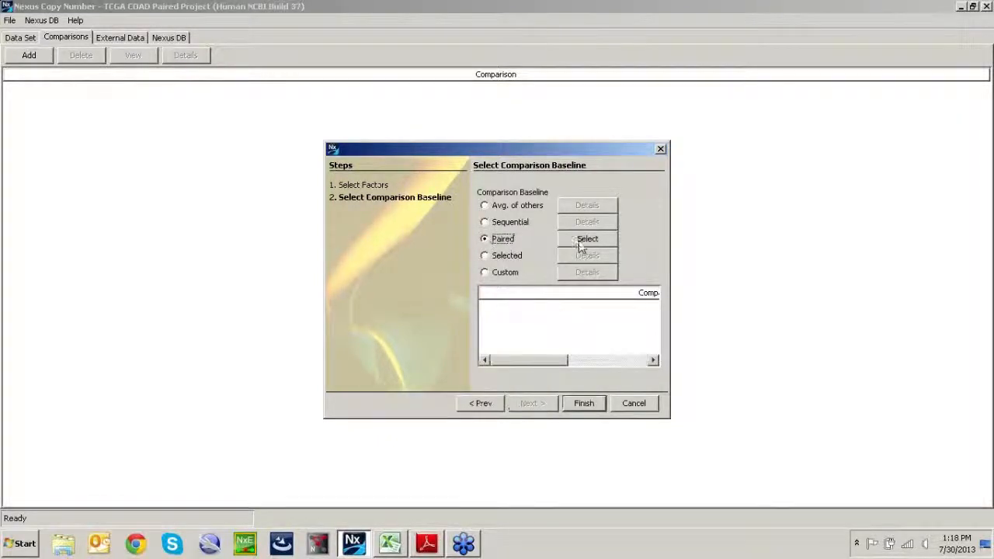
left_click(579, 240)
left_click(414, 233)
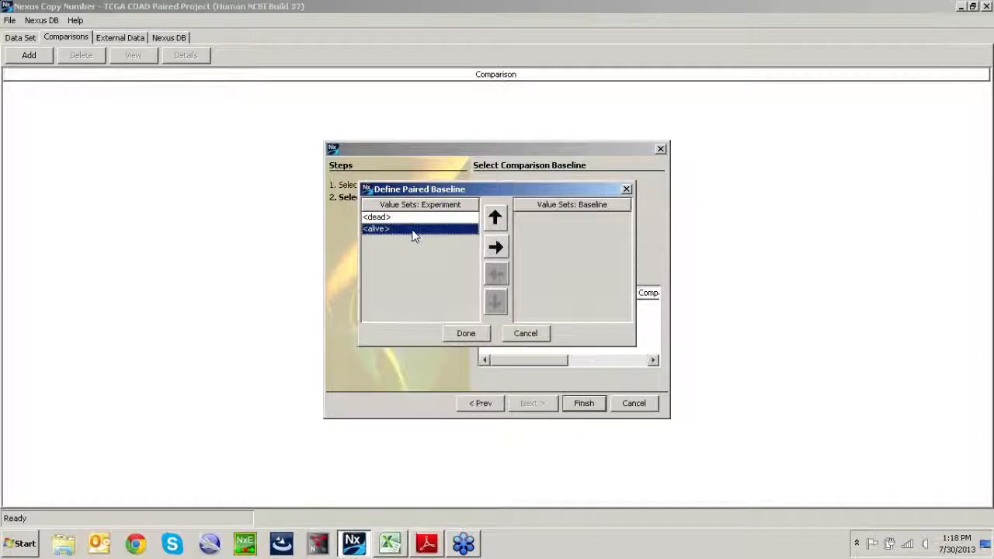
left_click(496, 248)
left_click(466, 335)
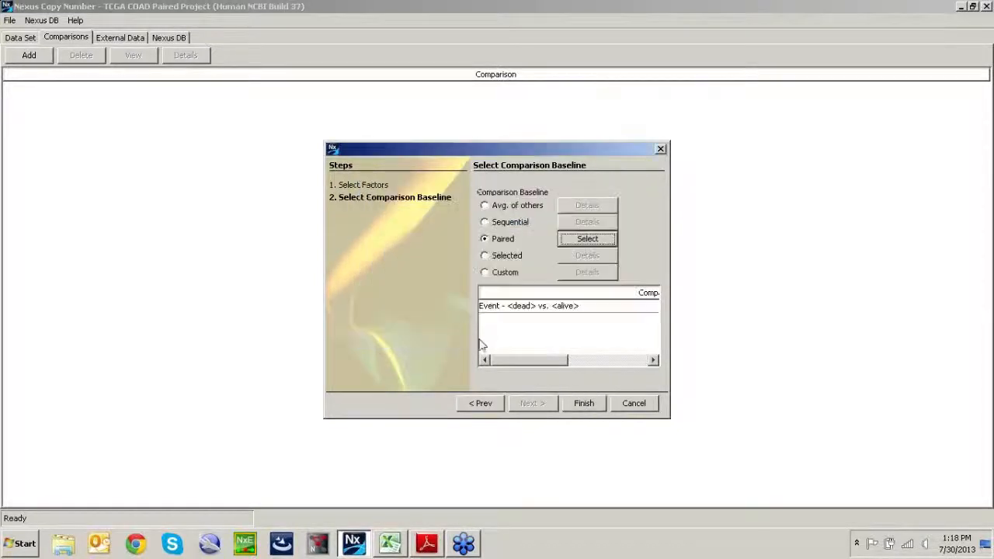
left_click(581, 407)
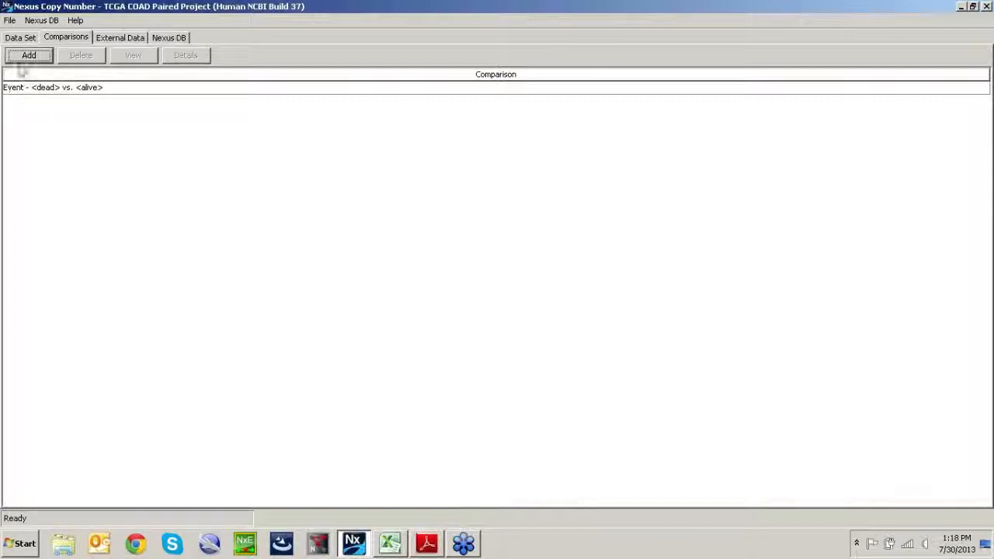
Open the results of the Event <dead> vs. <alive> comparison in a maximized window
left_click(123, 88)
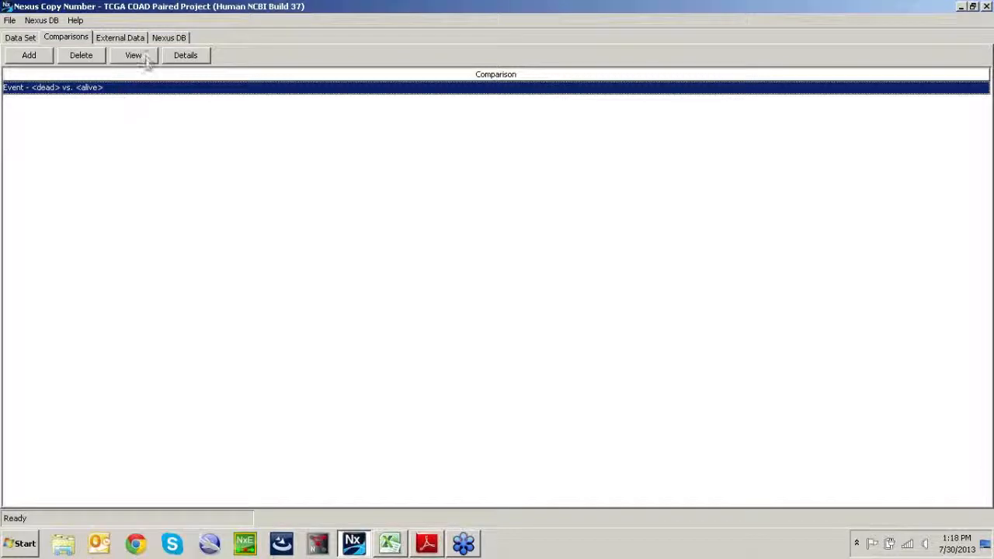
left_click(133, 56)
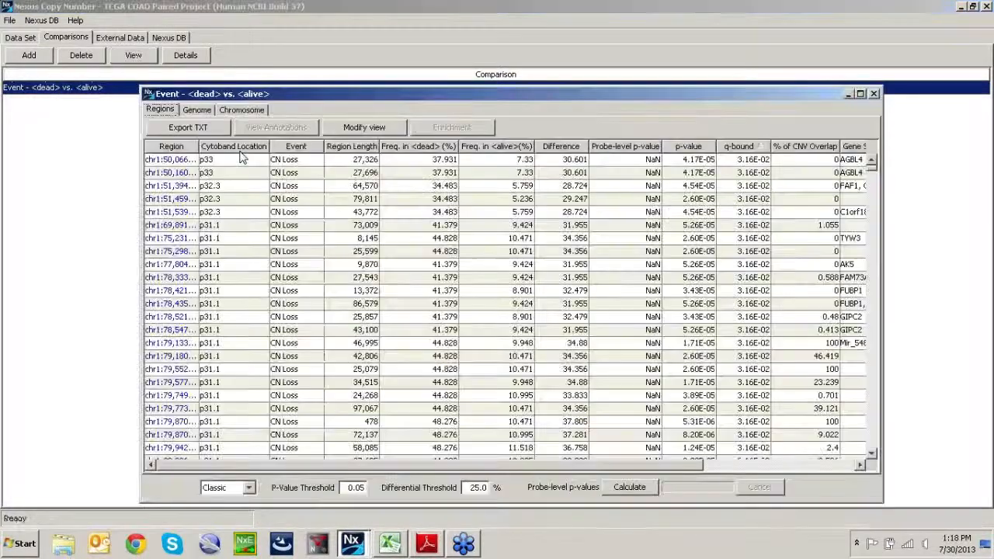
left_click(861, 93)
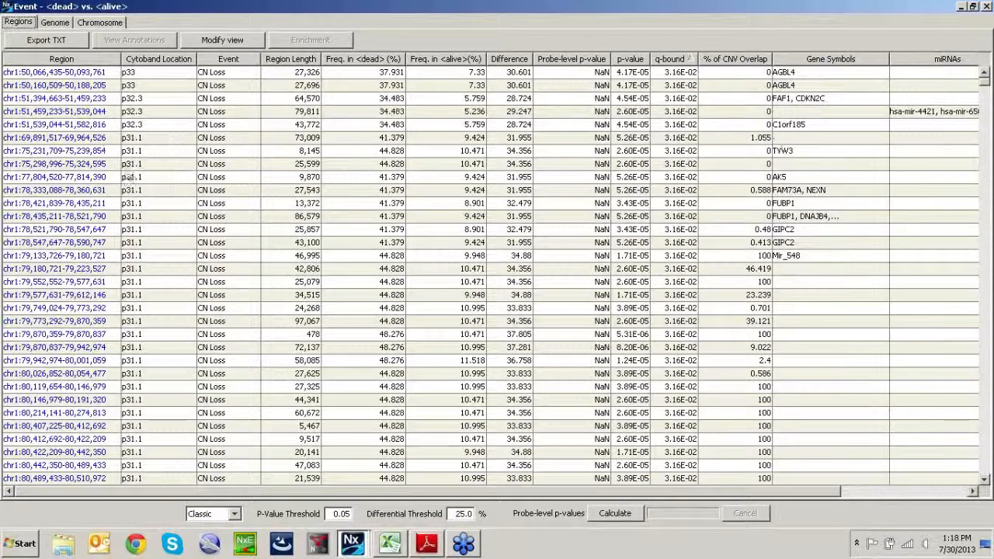
Enlarge the dead and alive frequency tracks in the genome view and set the region display mode to Peaks Only
left_click(55, 23)
left_click_drag(196, 489, 744, 491)
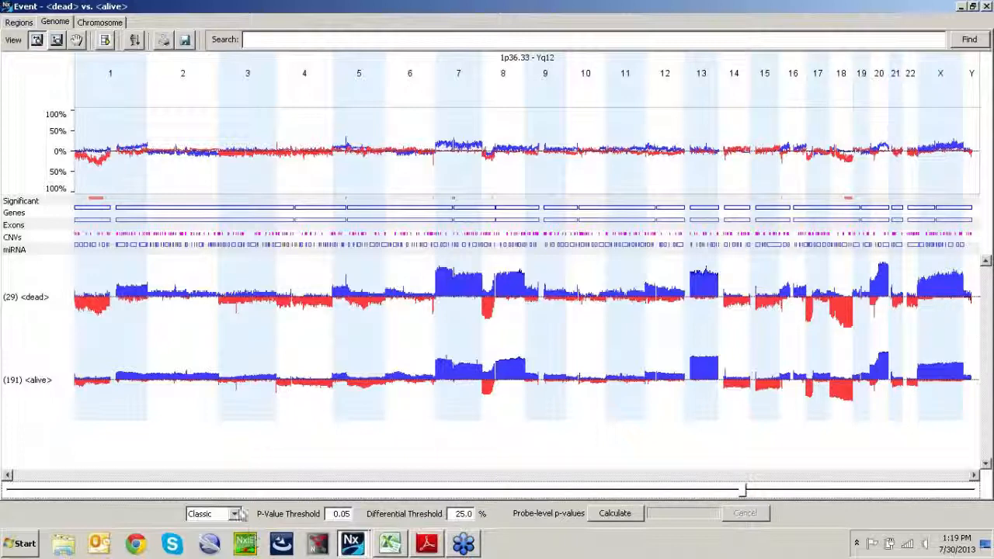
left_click(235, 515)
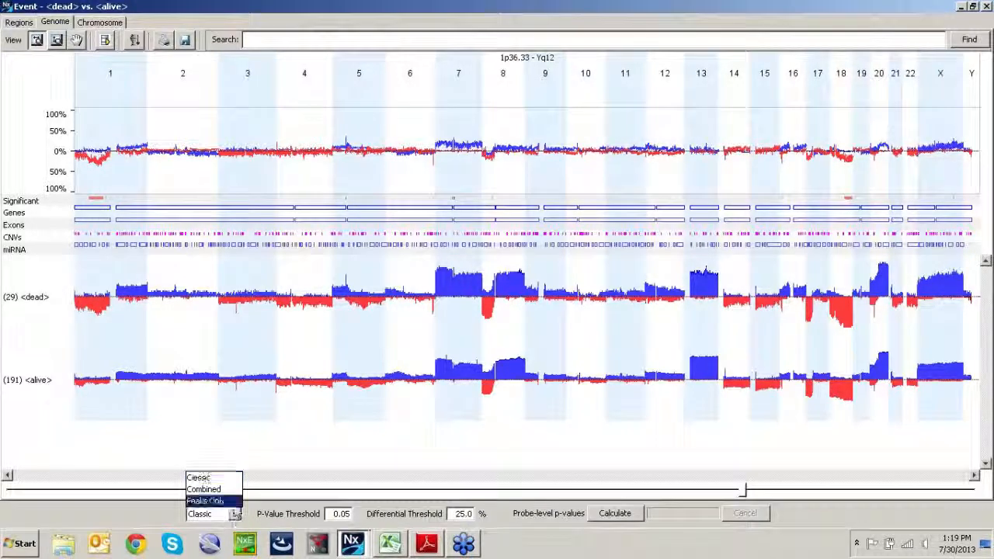
left_click(235, 503)
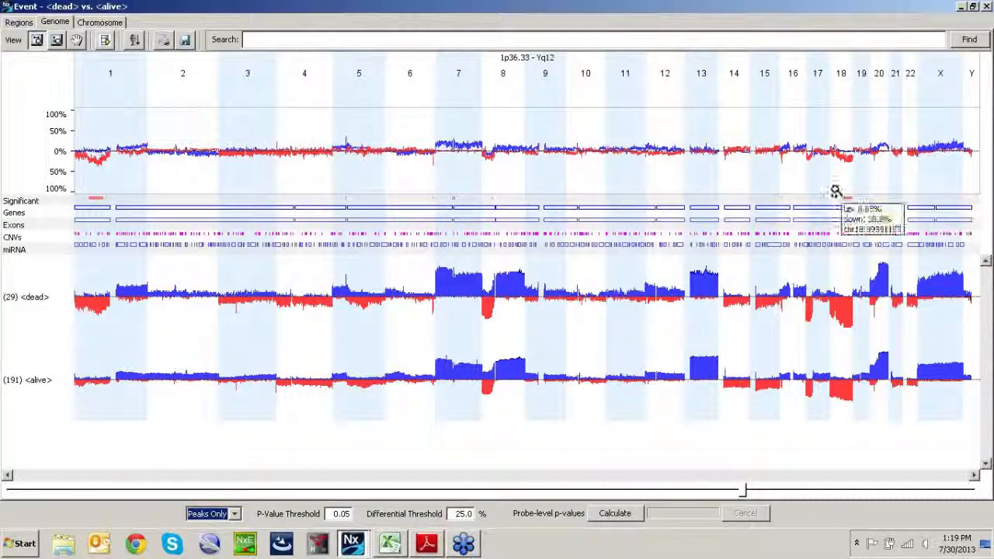
Sort the comparison's region table by event type and examine the significant regions and their gene symbols
left_click(19, 23)
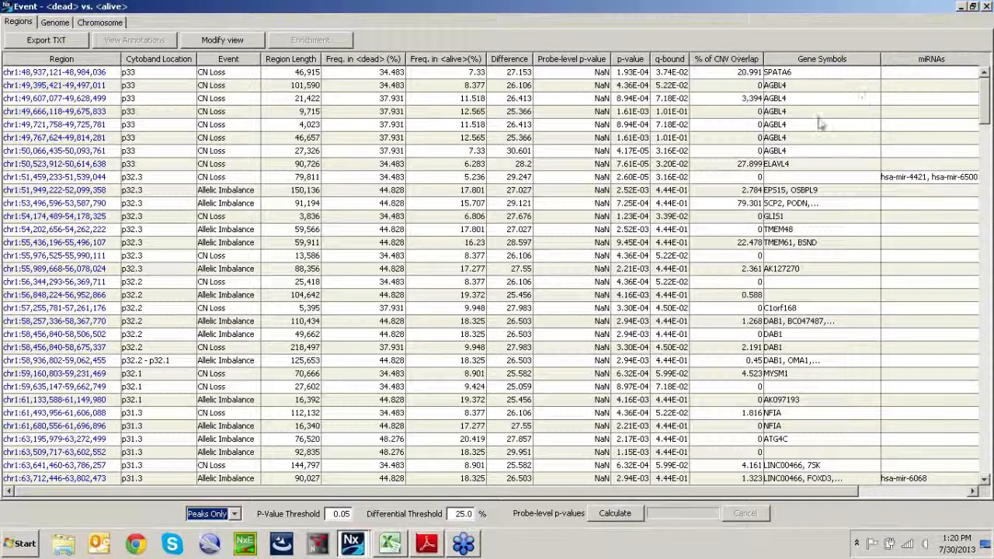
left_click(247, 62)
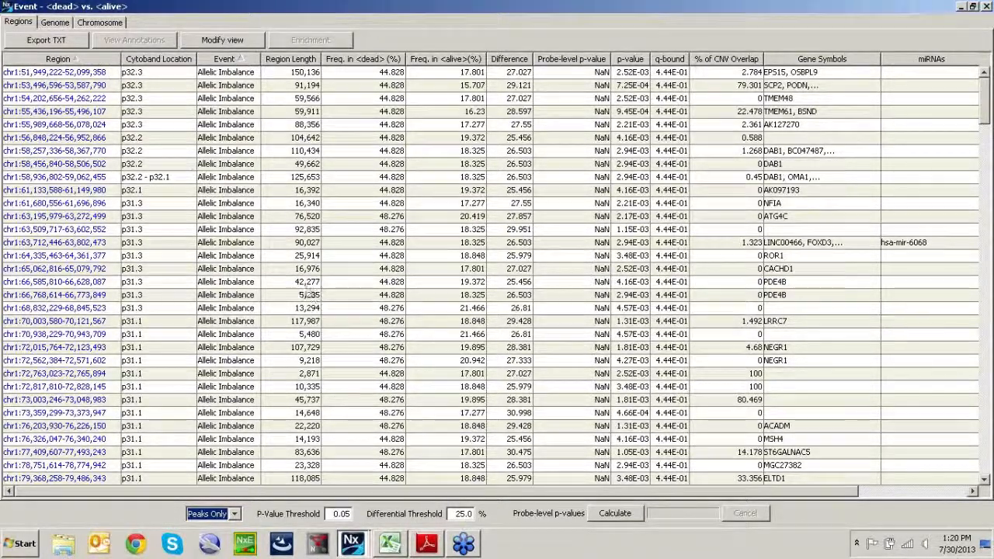
scroll(262, 245, "down", 6)
scroll(262, 244, "down", 15)
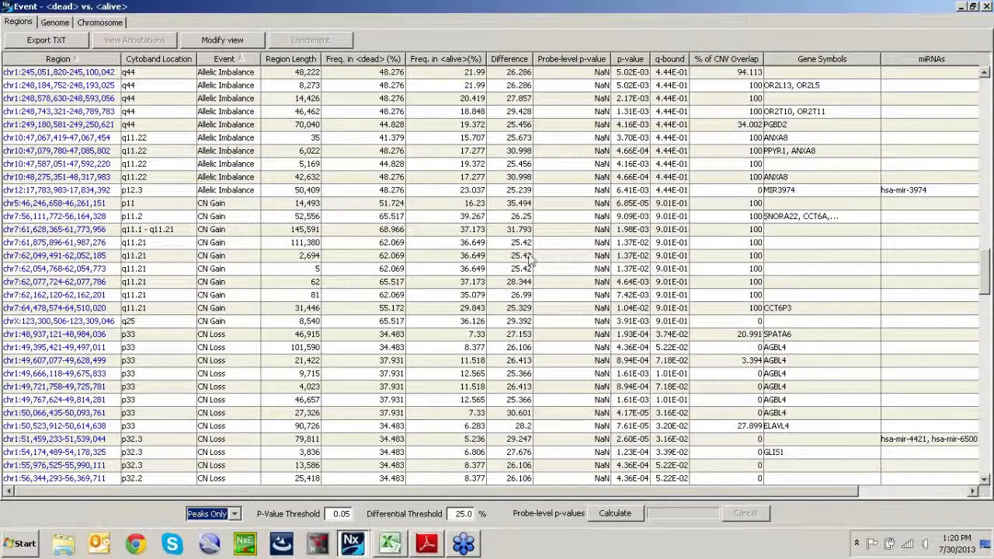
scroll(538, 256, "down", 15)
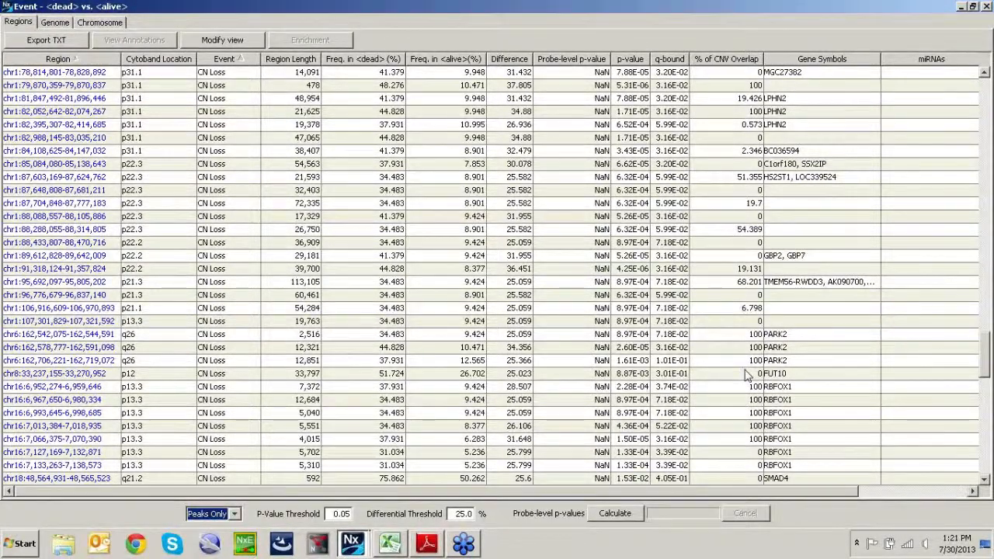
Query all processed samples in the project for the FUT10 region chr8:33,237,155-33,270,952 and enlarge the results window
left_click(745, 376)
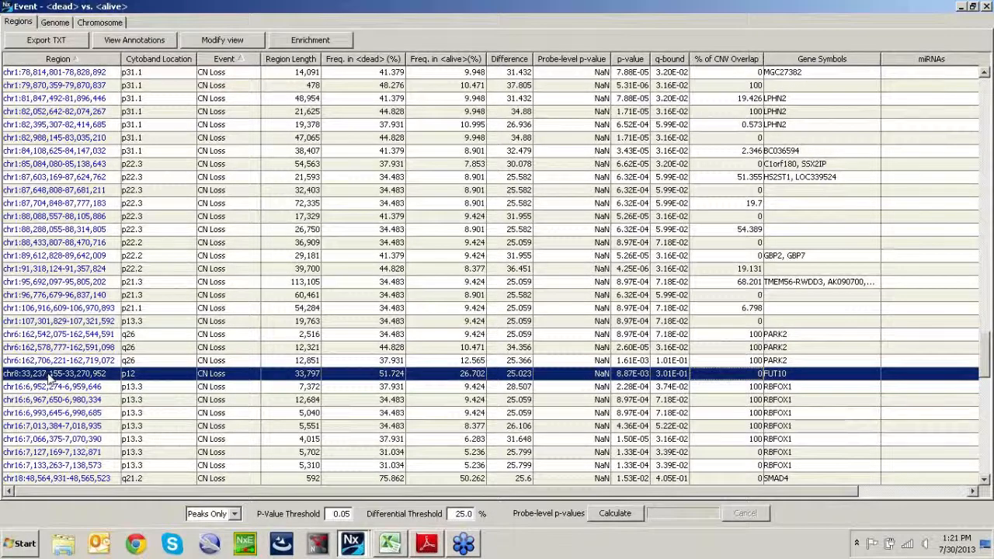
right_click(80, 378)
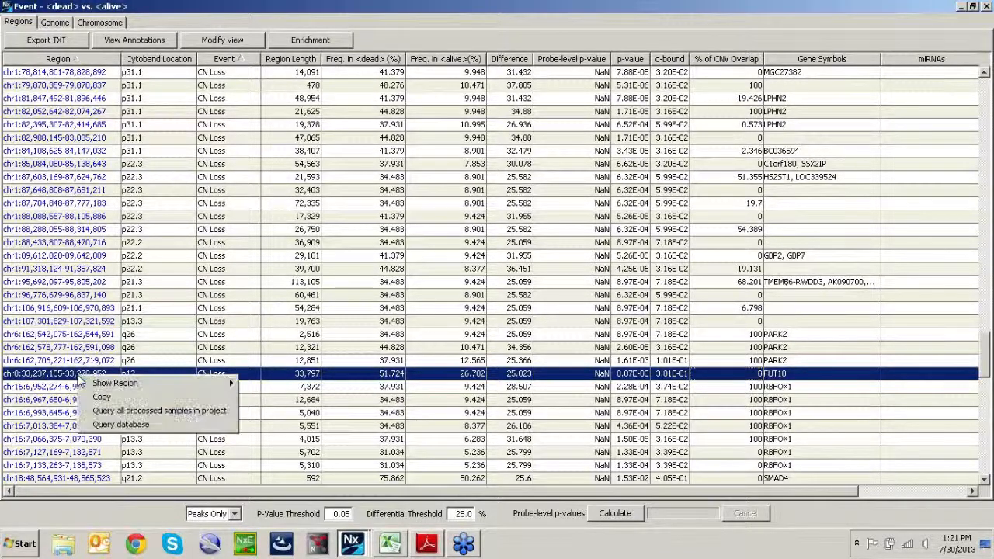
left_click(120, 410)
left_click_drag(530, 134, 292, 20)
left_click_drag(425, 284, 861, 506)
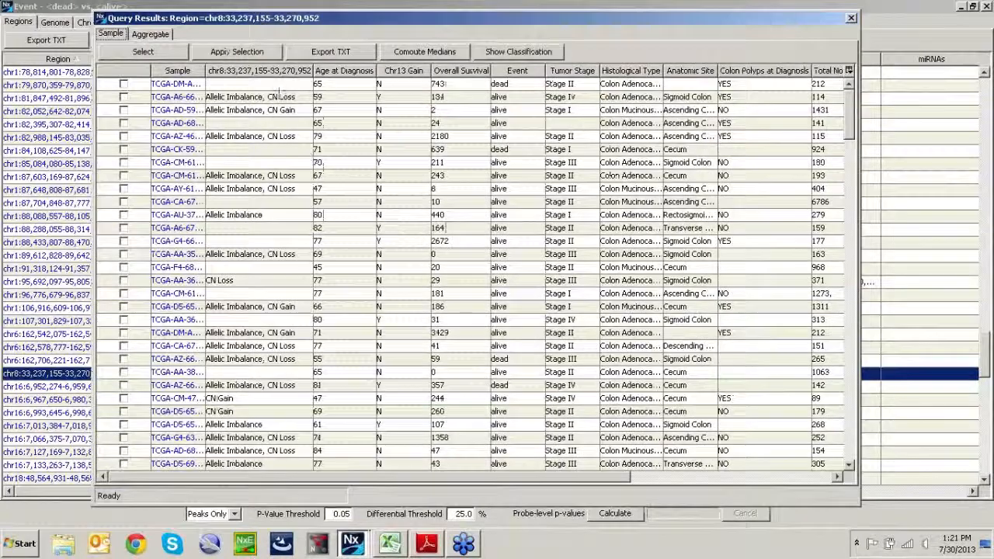
Sort the query results by the chr8 region's event and check the samples with CN Loss, including those with allelic imbalance or LOH
left_click(293, 73)
scroll(271, 330, "down", 7)
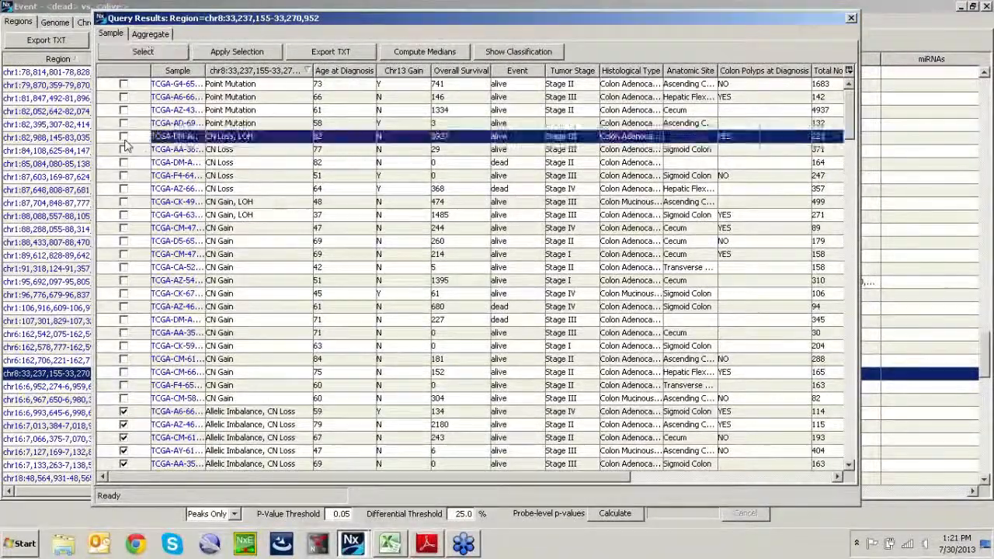
left_click(122, 136)
left_click(123, 149)
left_click(123, 163)
left_click(123, 176)
left_click(123, 188)
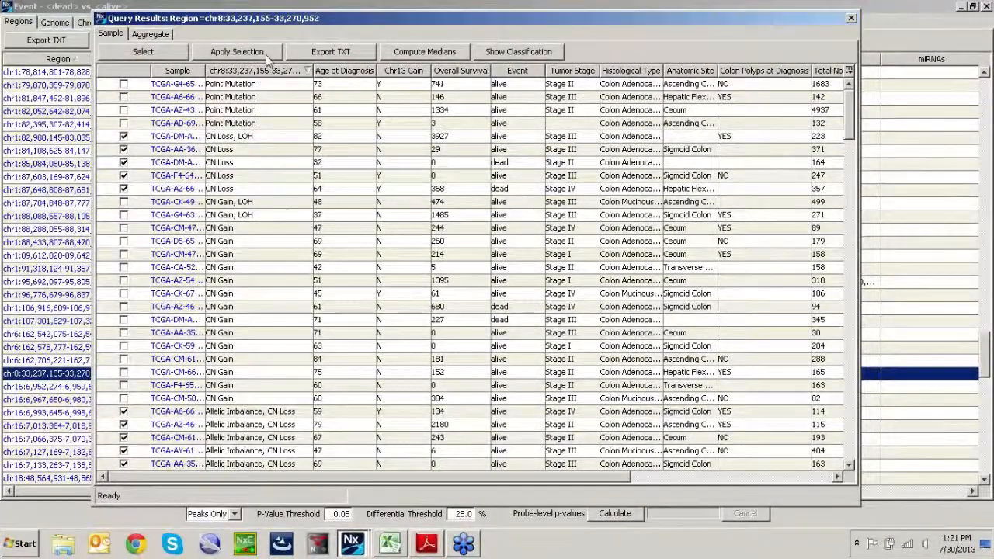
Apply the checked CN Loss samples as the project selection and close the query results and dead vs. alive comparison windows
left_click(271, 55)
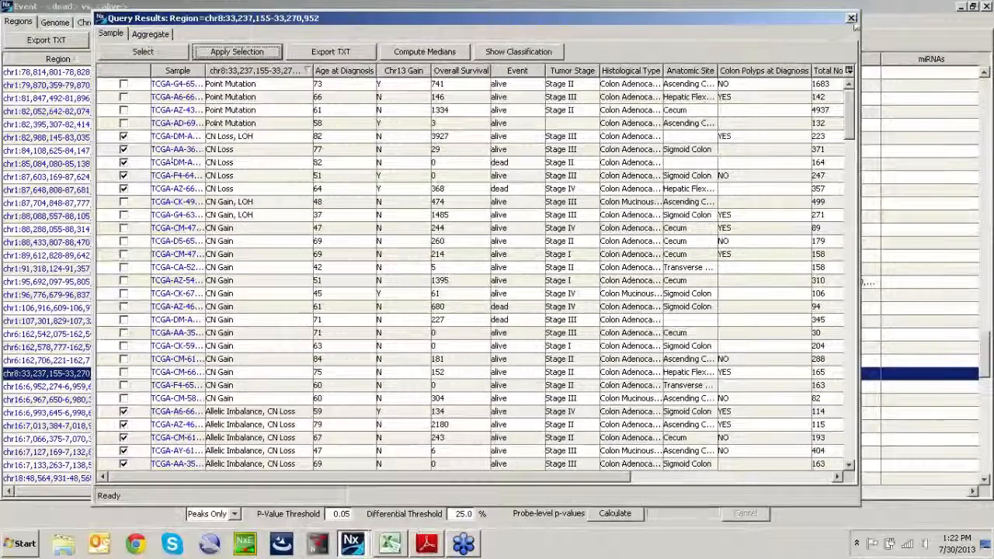
left_click(852, 19)
left_click(987, 6)
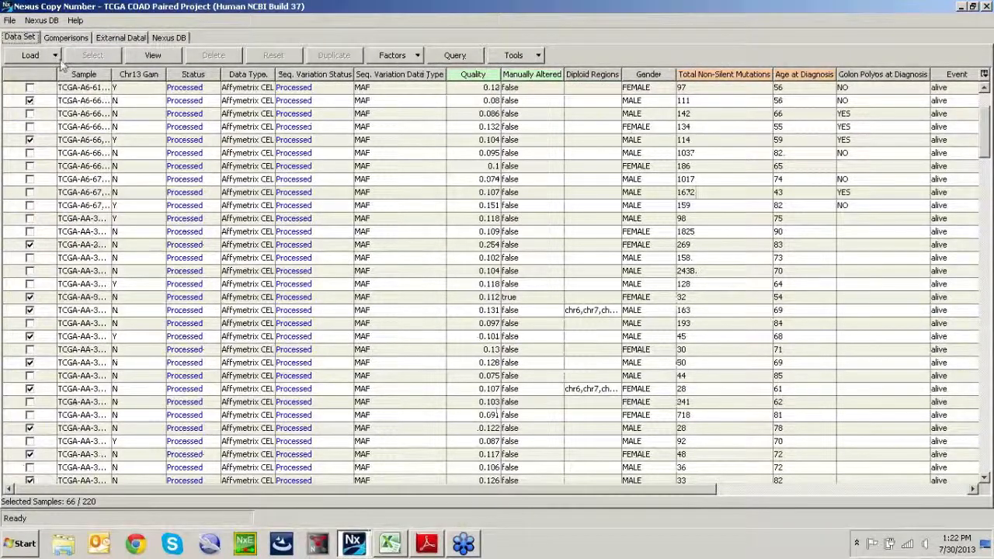
Add a new sample factor named Loss Chr8 to the data set
left_click(418, 56)
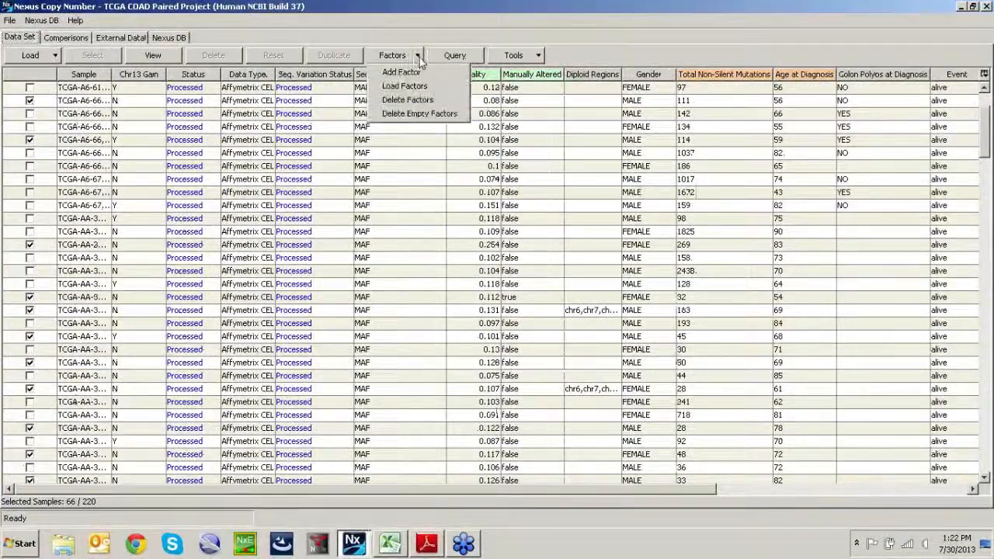
left_click(414, 73)
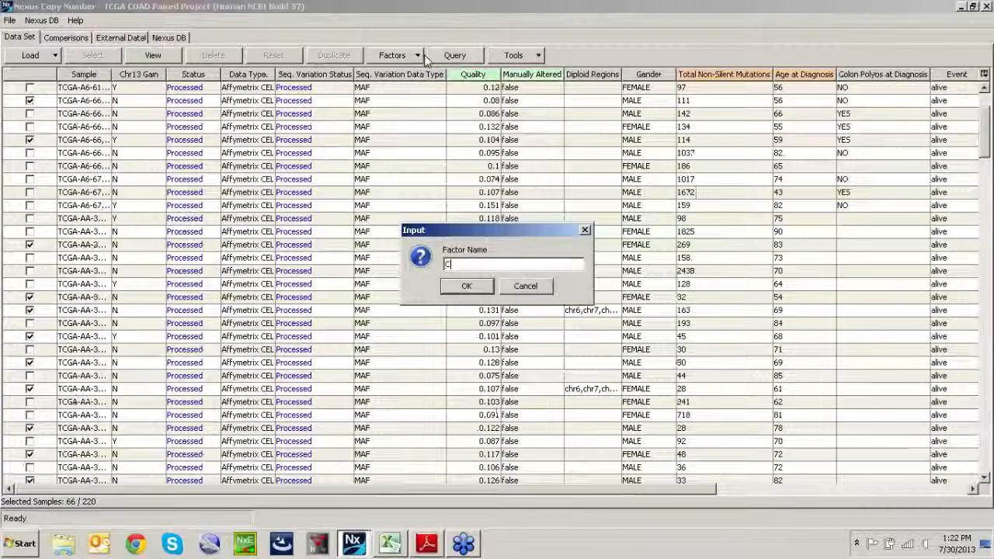
type("Loss Chr8")
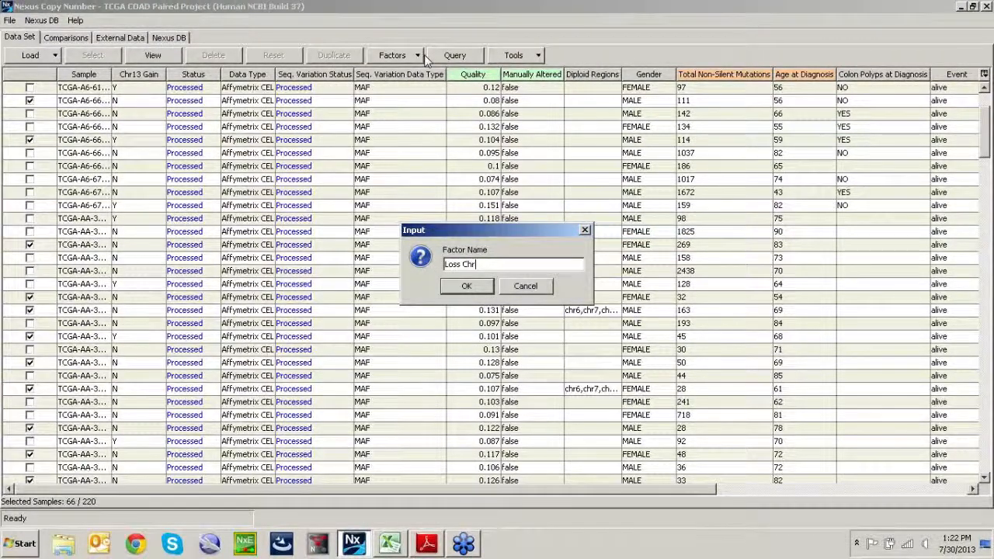
left_click(468, 286)
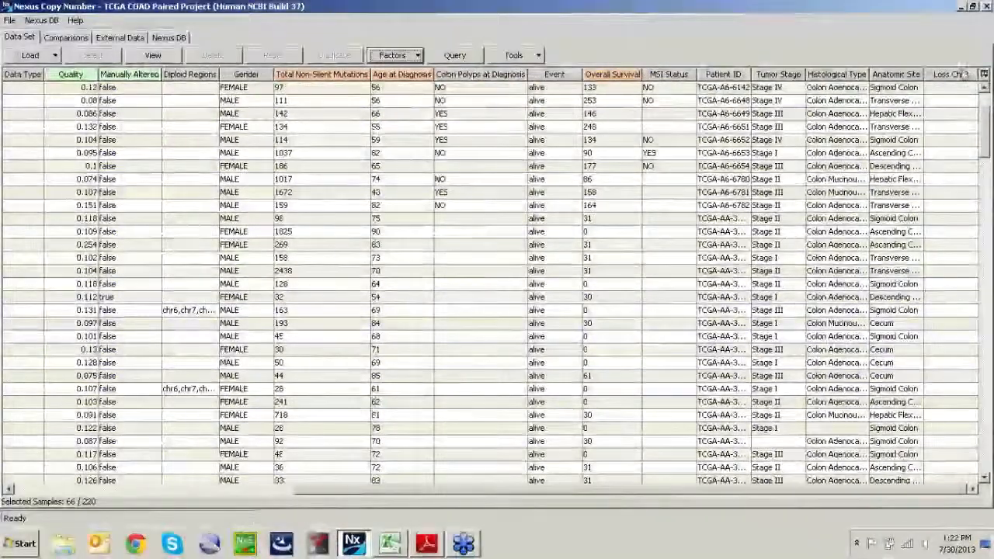
Move the Loss Chr8 column directly after the Sample column
left_click_drag(963, 75, 87, 72)
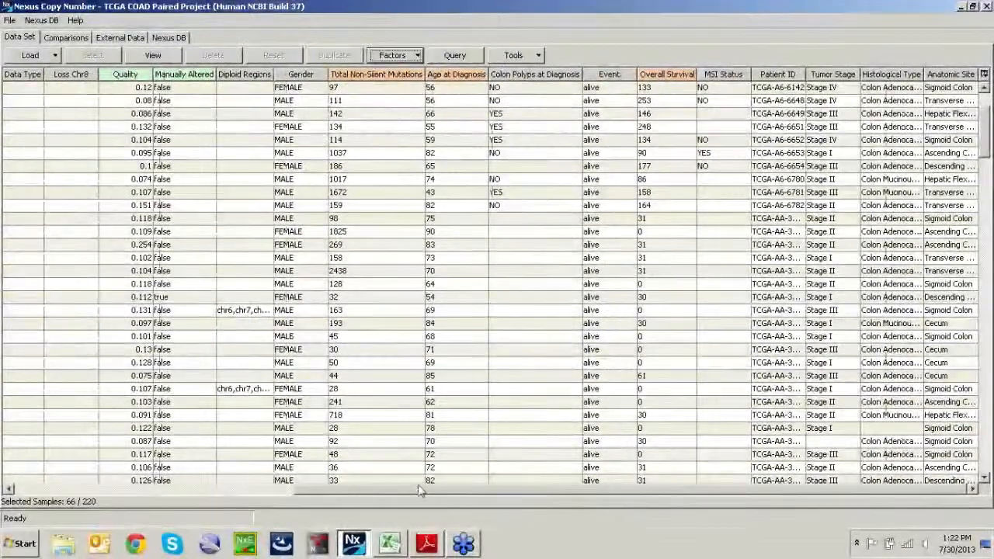
left_click_drag(405, 490, 113, 444)
left_click_drag(474, 76, 116, 75)
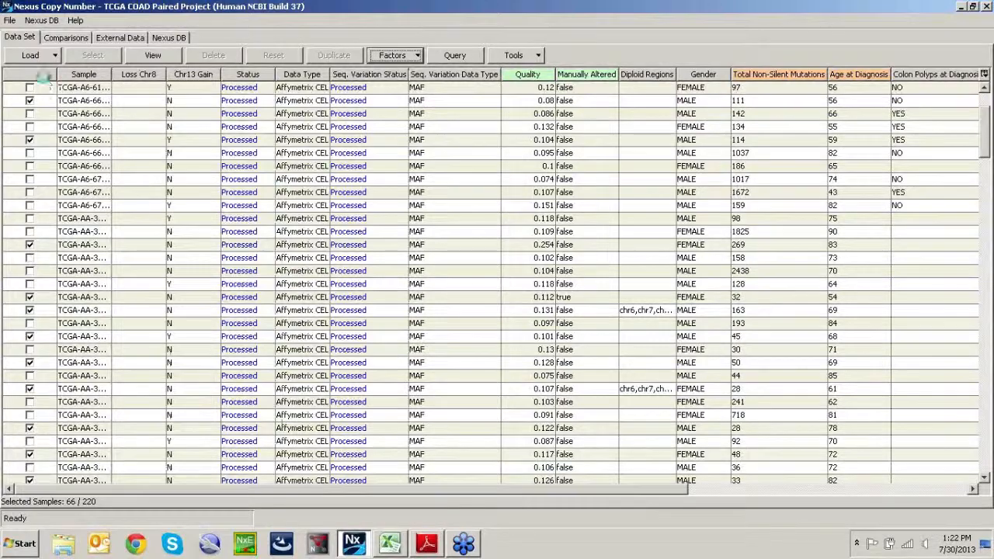
Sort the samples by selection and set the Loss Chr8 value to Y for all checked samples
left_click(43, 75)
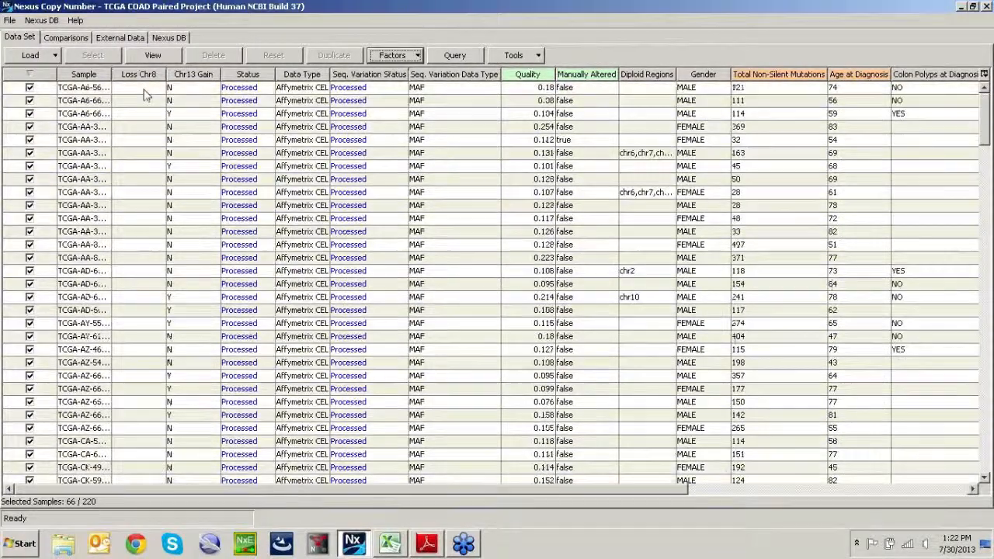
left_click(147, 127)
scroll(124, 163, "down", 1)
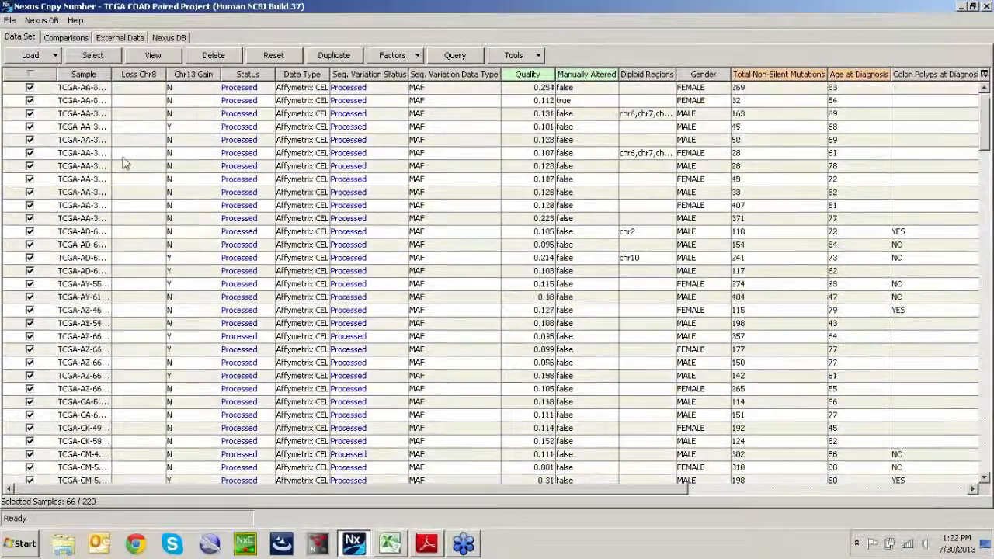
scroll(124, 163, "down", 10)
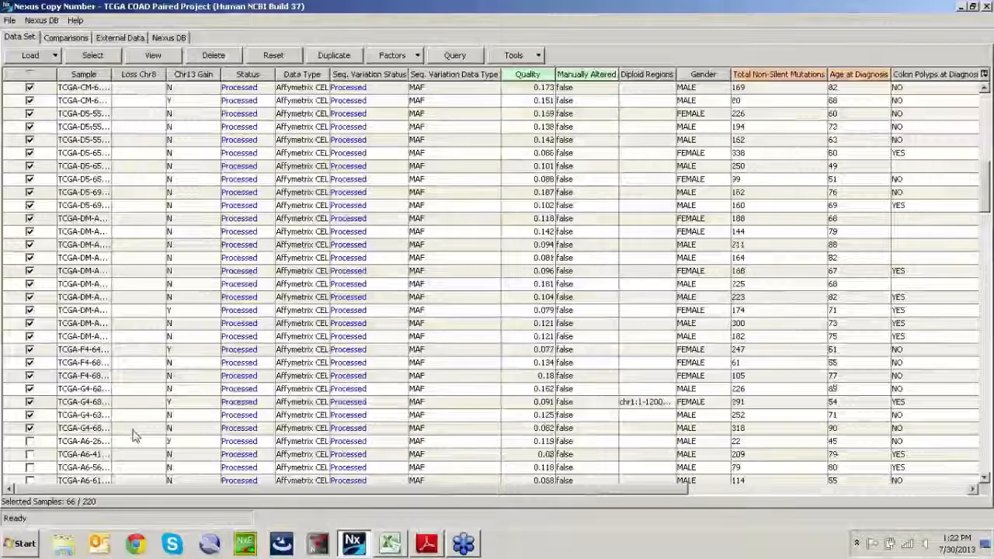
right_click(139, 428)
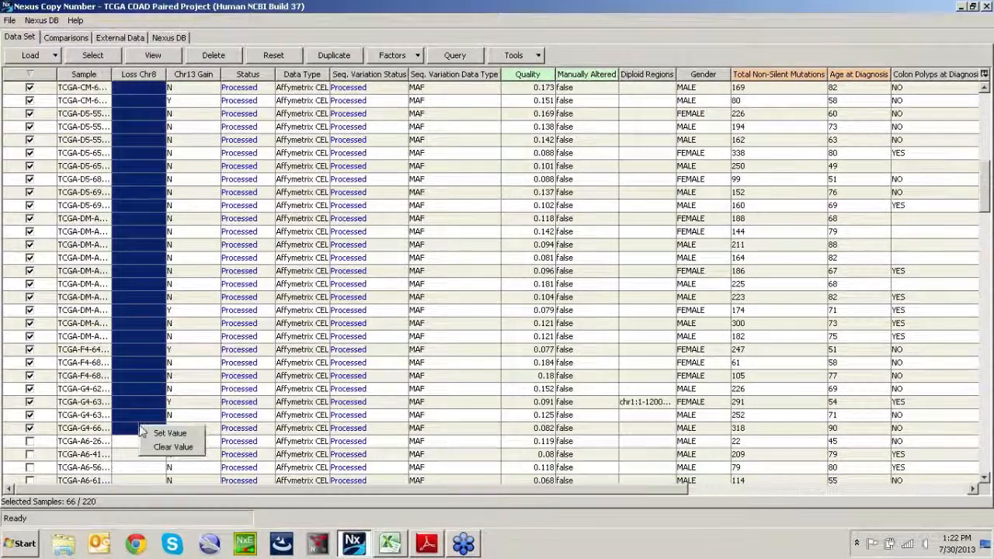
left_click(167, 435)
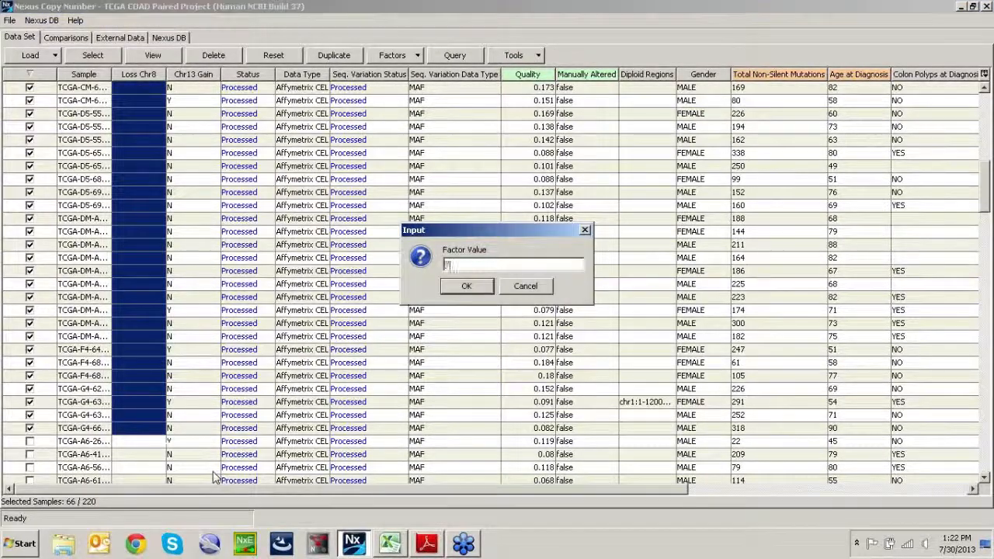
left_click(458, 287)
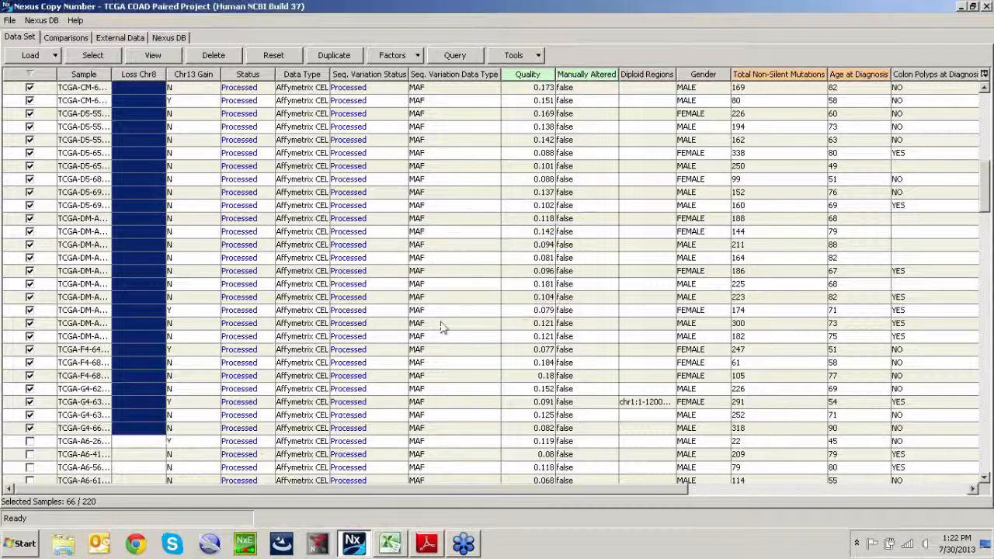
Set the Loss Chr8 value to N for all unchecked samples
left_click(138, 442)
scroll(140, 449, "down", 1)
scroll(140, 458, "down", 20)
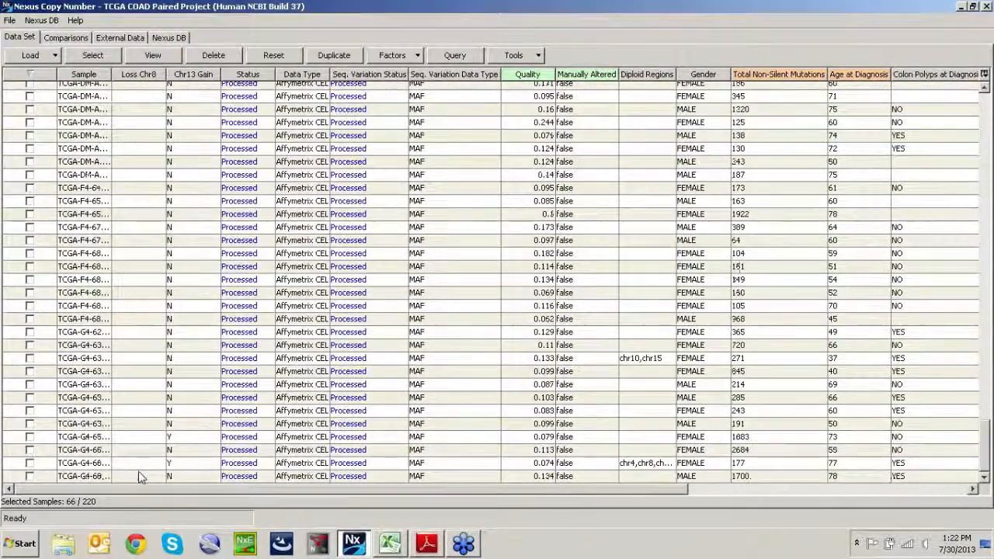
left_click(140, 477, "shift")
right_click(139, 477)
left_click(171, 482)
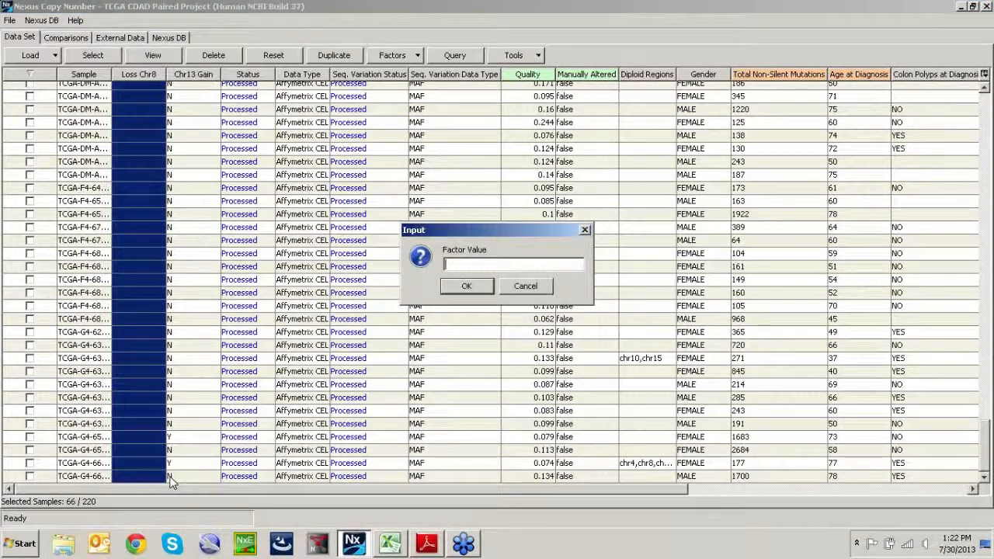
type("N")
left_click(466, 286)
scroll(203, 333, "up", 9)
scroll(204, 333, "up", 10)
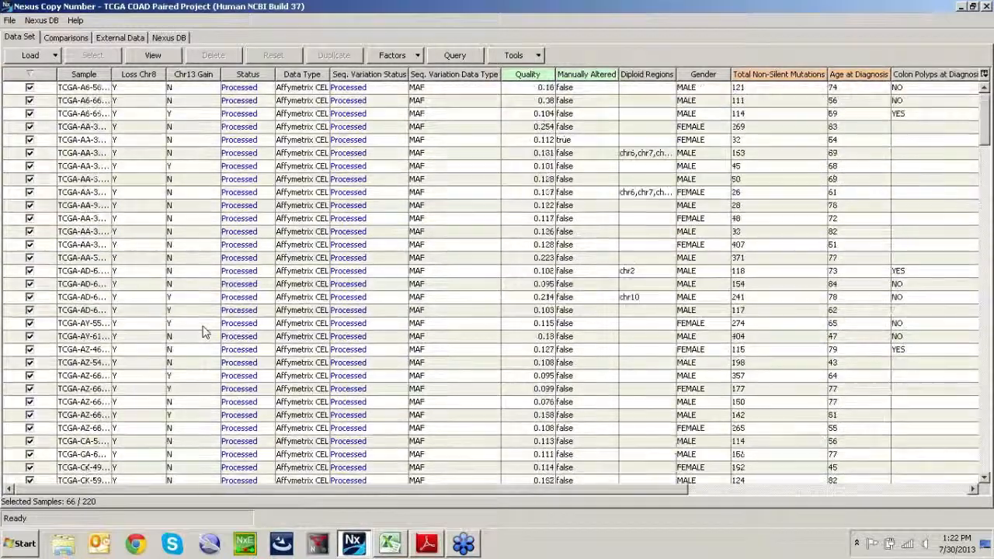
Select all samples in the data set so that every one is checked
left_click(163, 259)
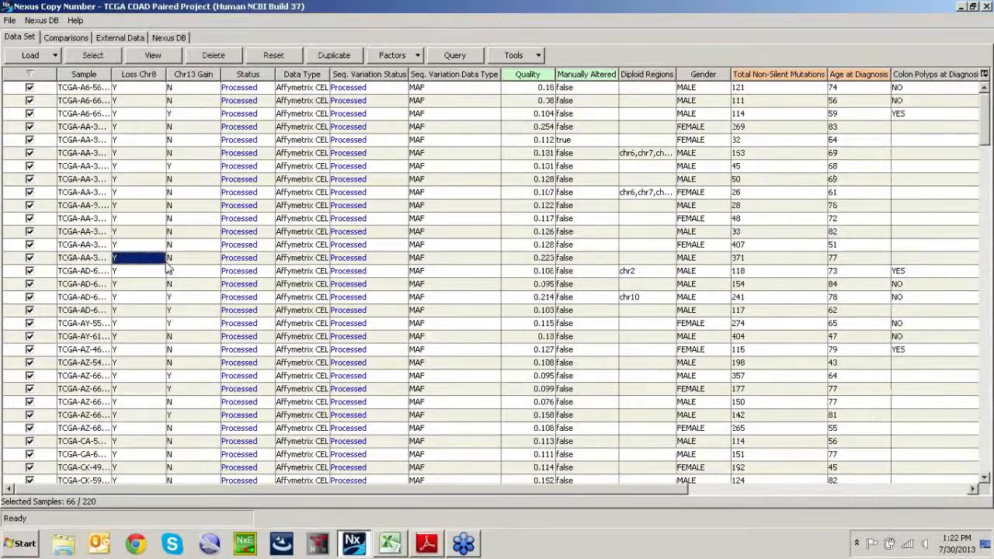
key("ctrl+a")
left_click(93, 55)
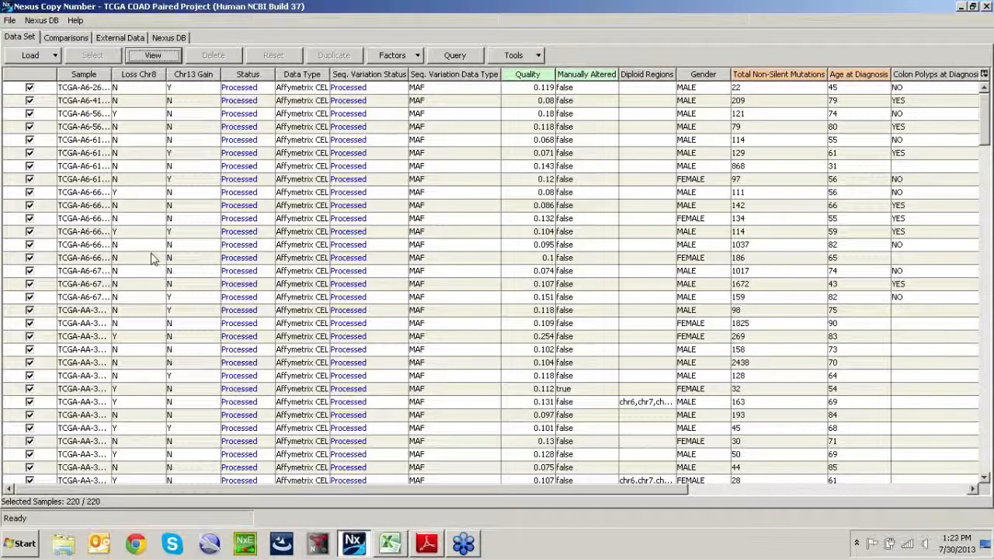
Plot the Kaplan-Meier survival curves for the Loss Chr8 factor, examine the Y and N groups and their significance, and close the plot
right_click(140, 75)
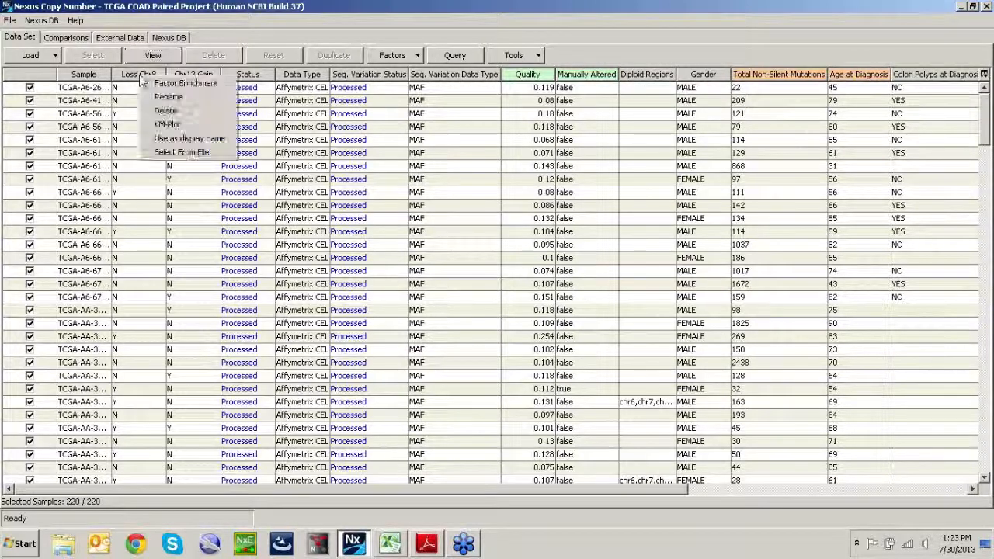
left_click(167, 124)
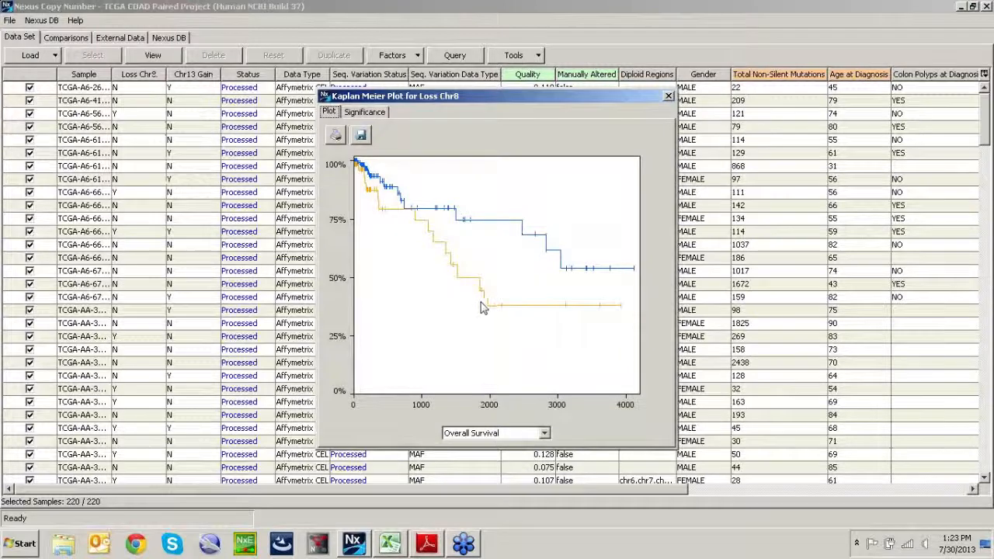
mouse_move(497, 312)
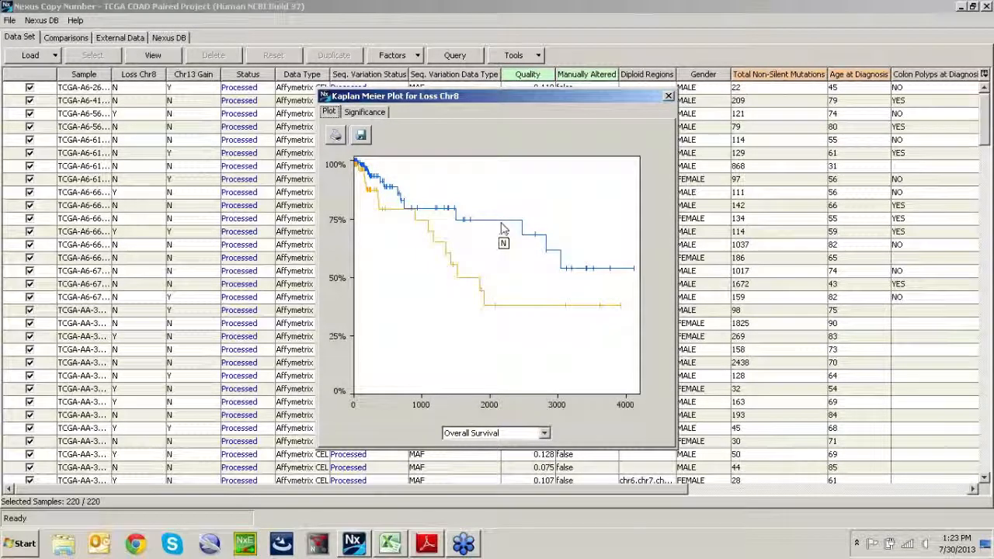
left_click(371, 114)
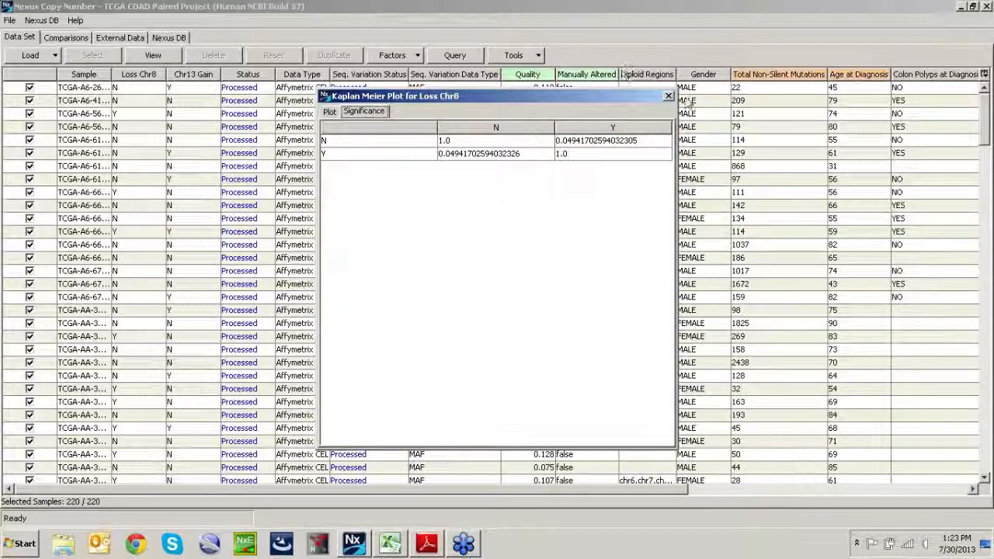
left_click(669, 97)
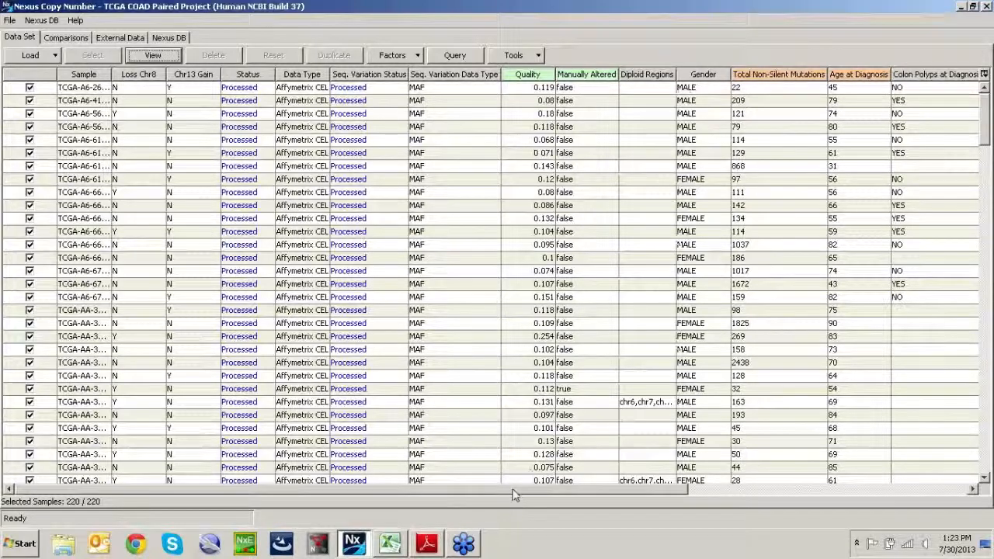
Run the Survival Predictive Power analysis on the Overall Survival factor
left_click_drag(515, 489, 697, 526)
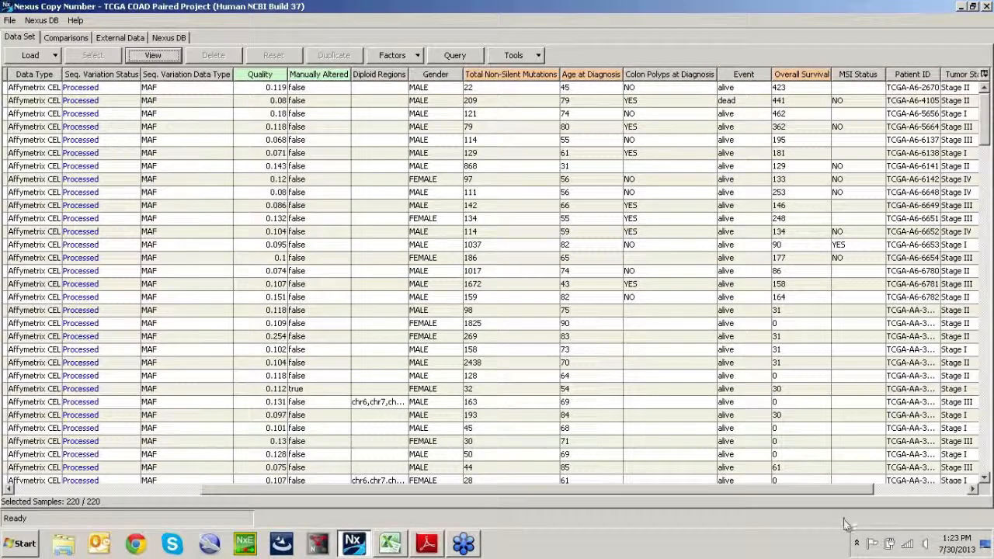
right_click(810, 81)
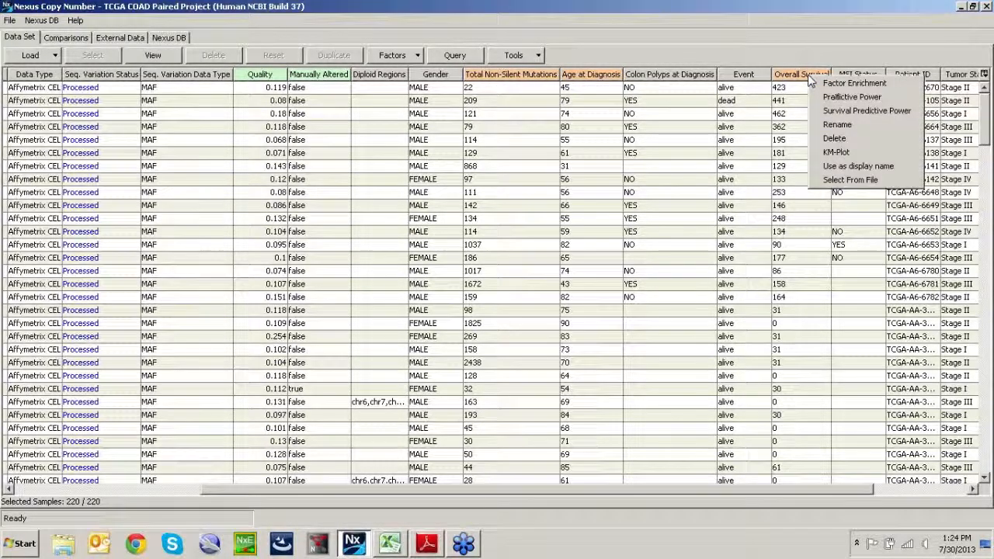
left_click(843, 113)
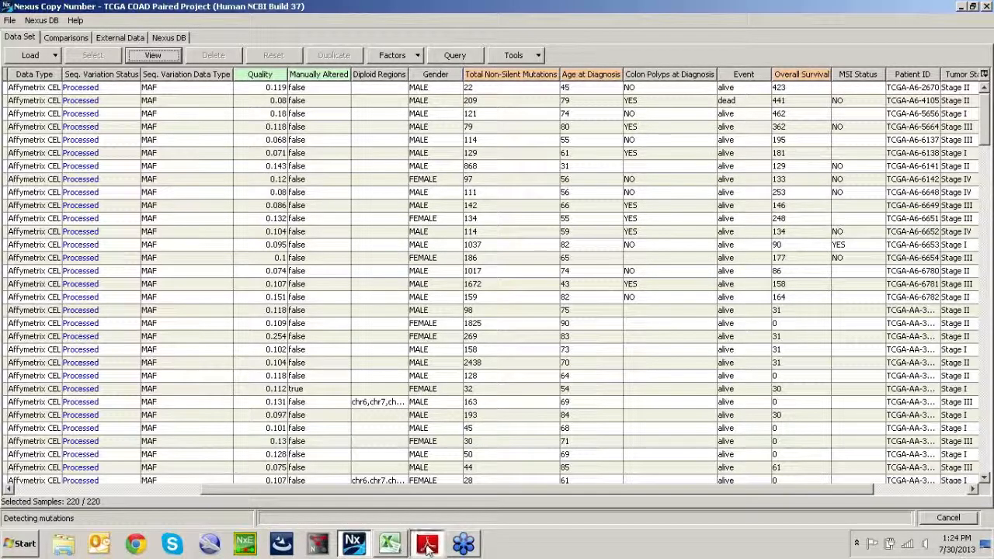
Switch to the July 2013 Webinar PDF in Adobe Reader and view the Approaches to Survival Analysis slide
left_click(427, 546)
scroll(619, 473, "down", 1)
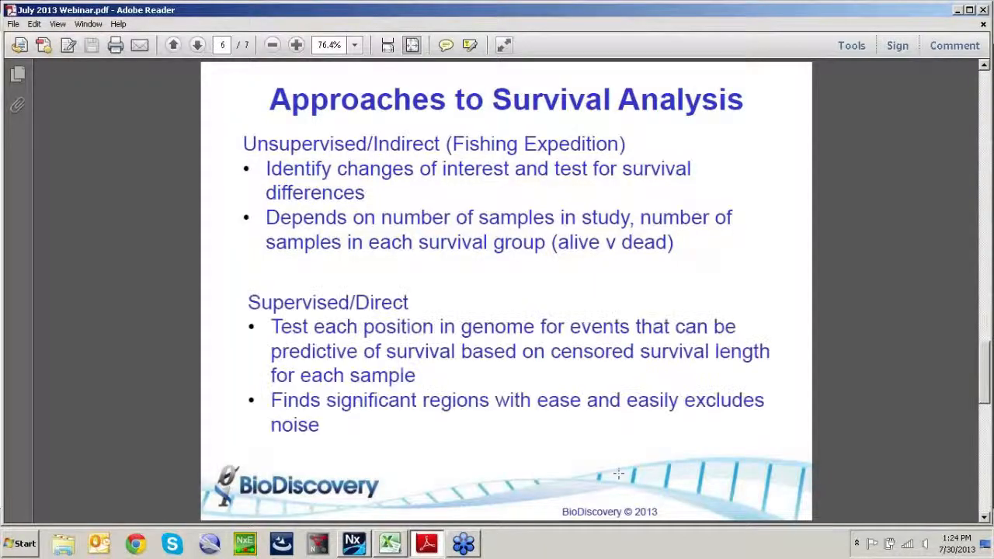
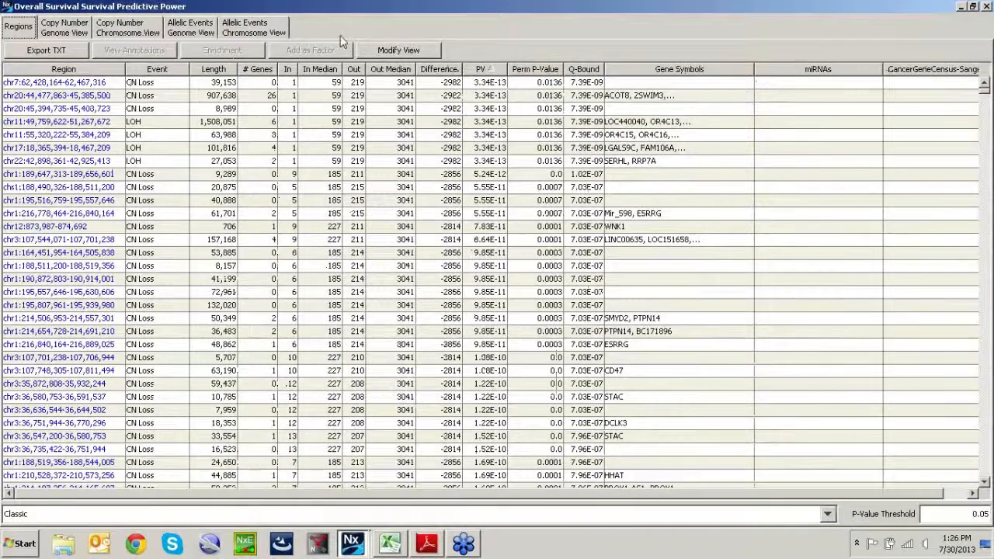
Limit the survival predictive power region table to Peaks Only and set its p-value threshold to 0.01
left_click(17, 35)
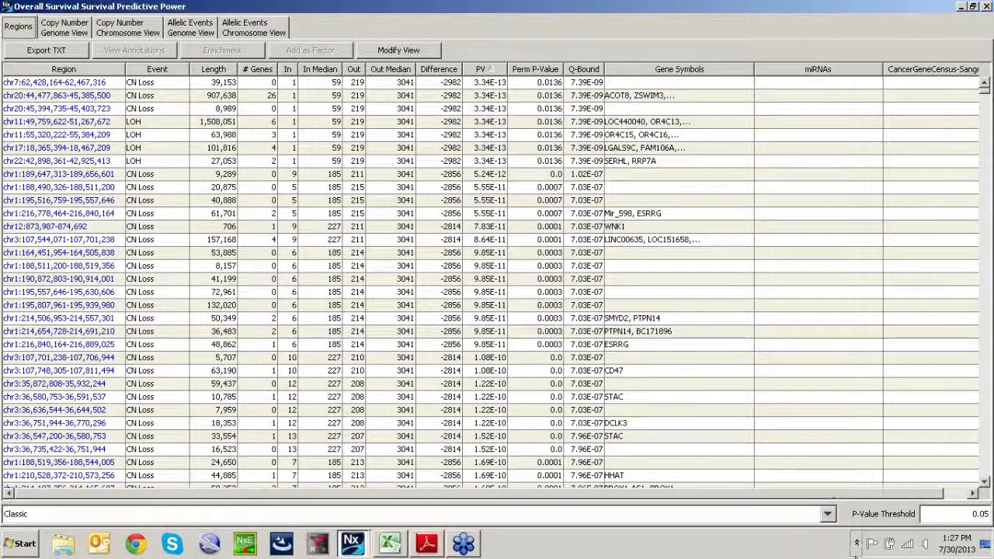
left_click(828, 514)
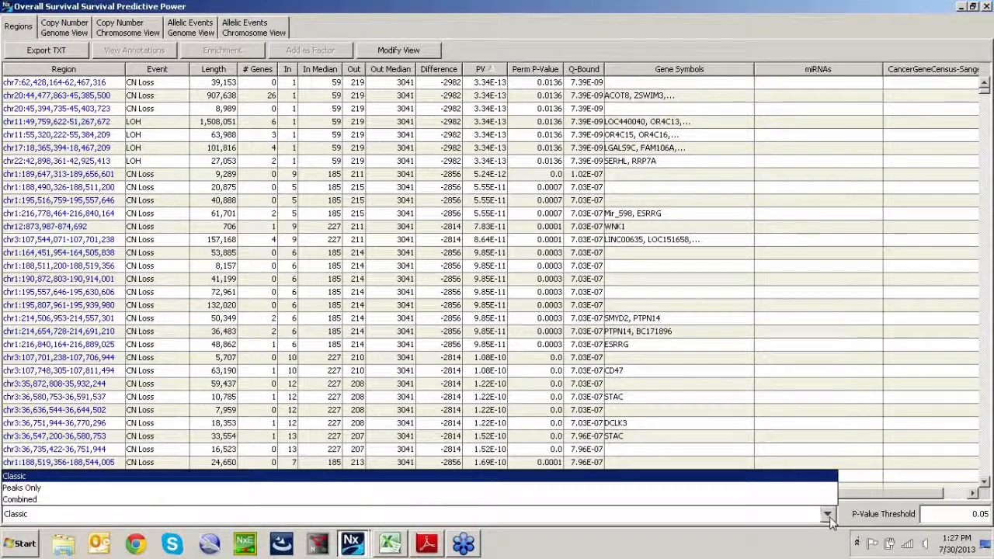
left_click(765, 489)
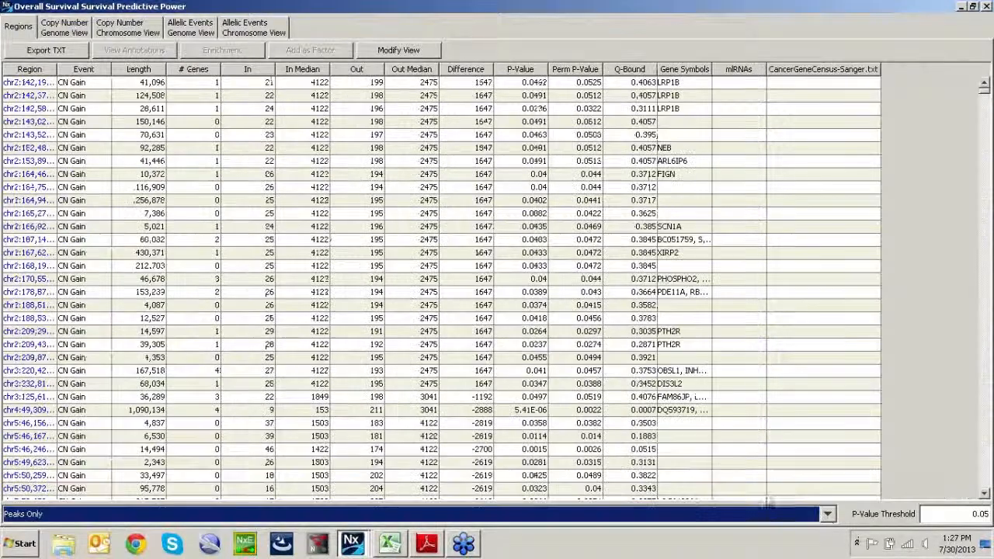
double_click(980, 514)
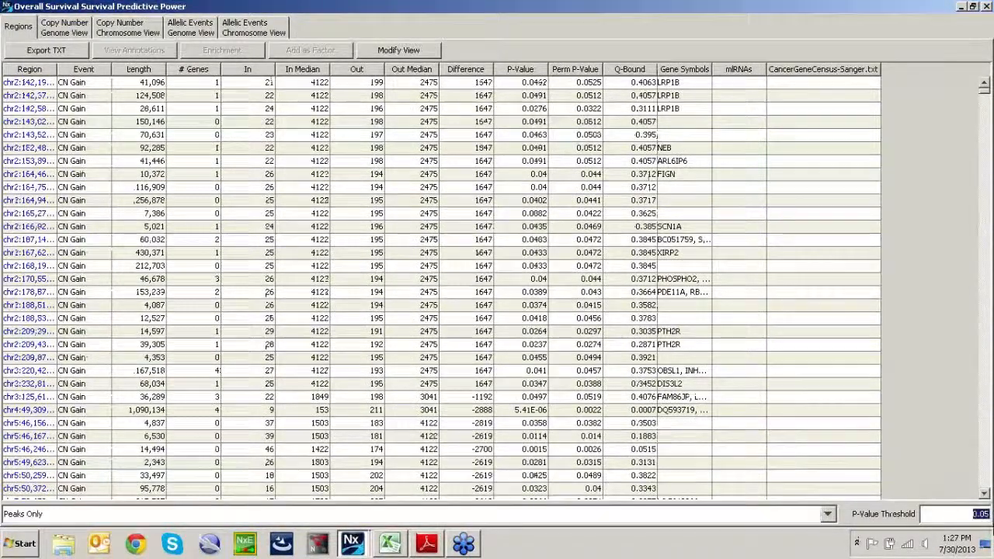
type("0.01")
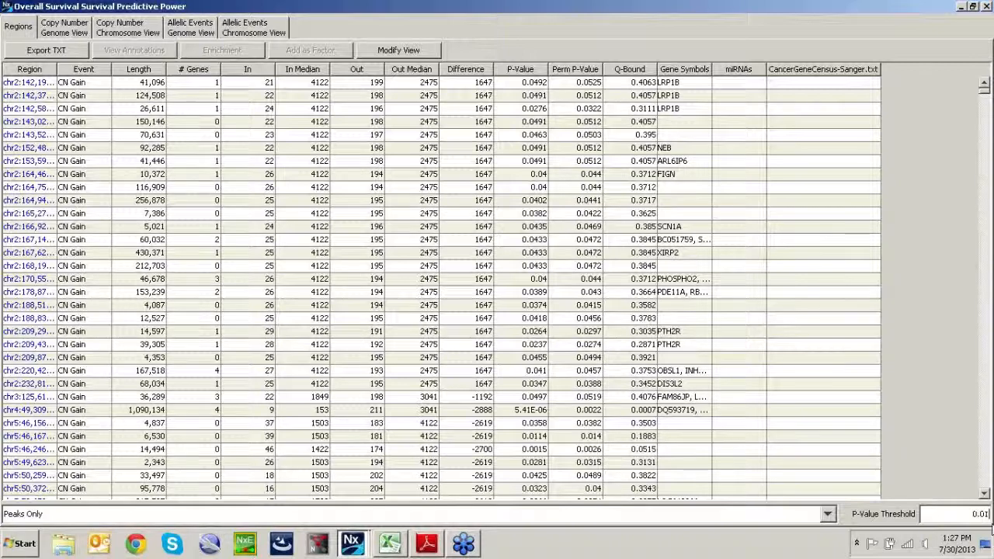
key("Return")
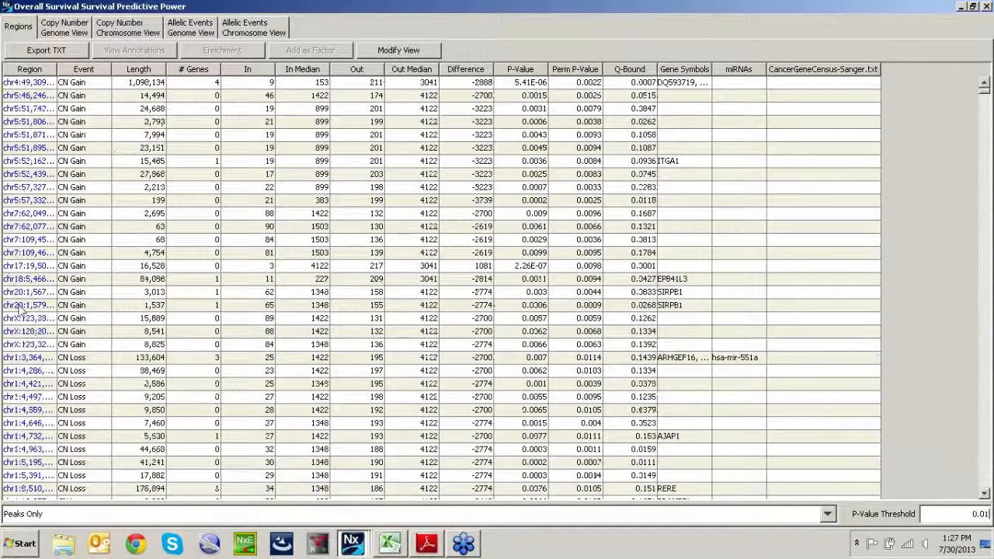
Examine the copy number survival results across the whole genome and along chromosome 1
left_click(75, 29)
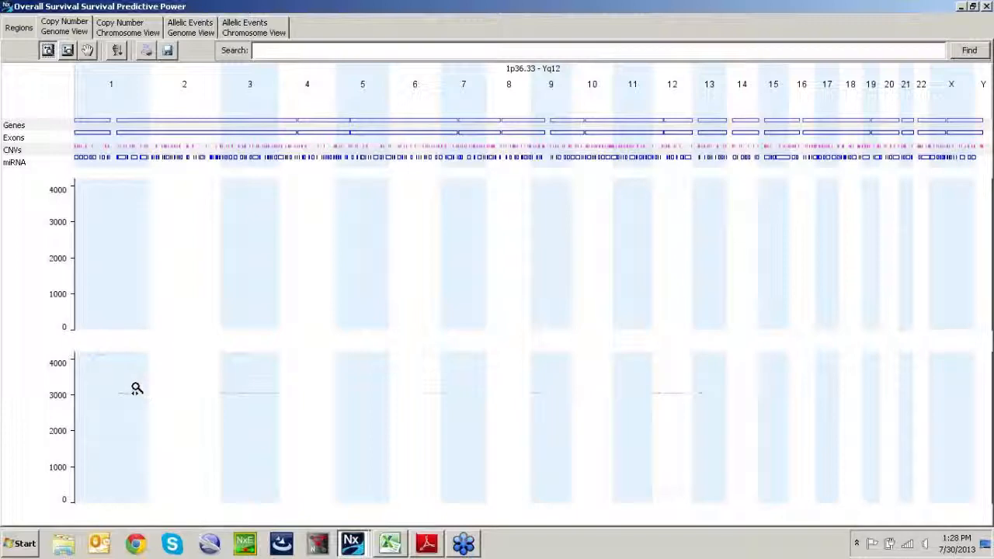
mouse_move(134, 389)
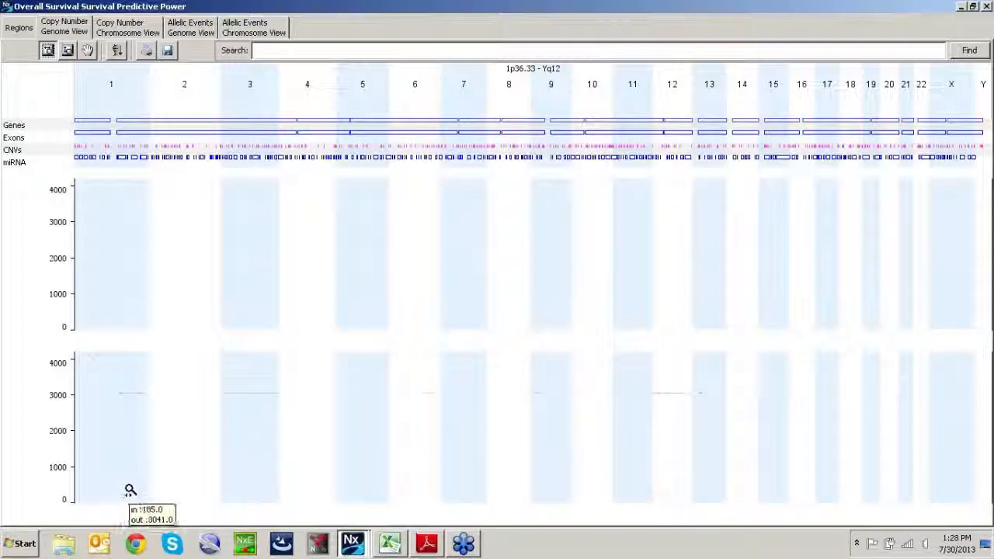
left_click(140, 27)
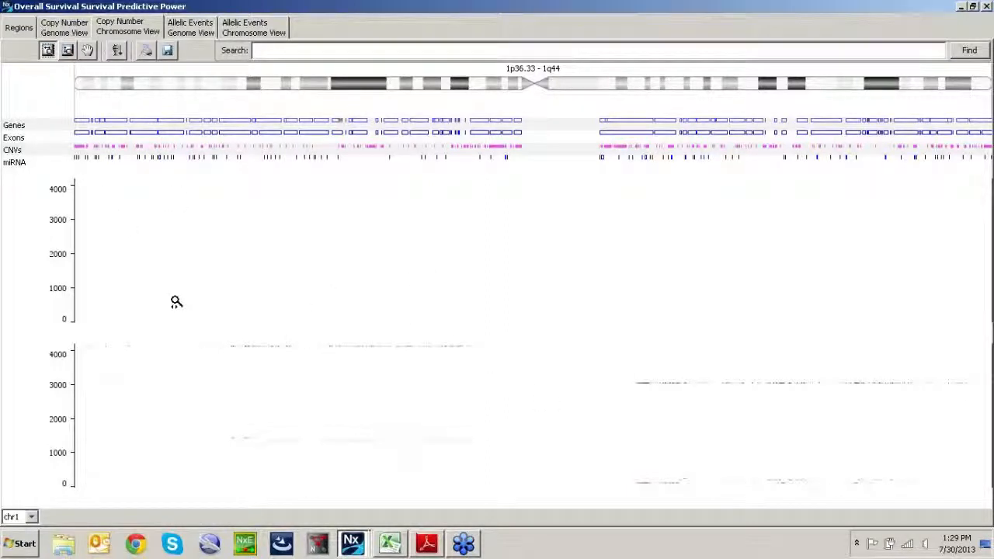
Sort the regions table by CancerGeneCensus gene, add the CN Loss region chr3:41,279,741-41,315,992 as a factor, and close the results
left_click(19, 29)
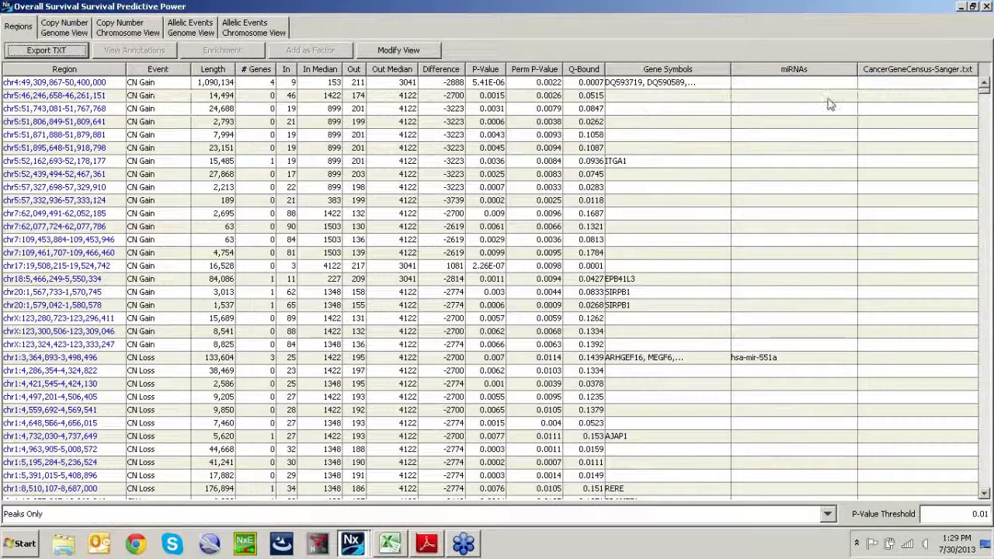
left_click(917, 72)
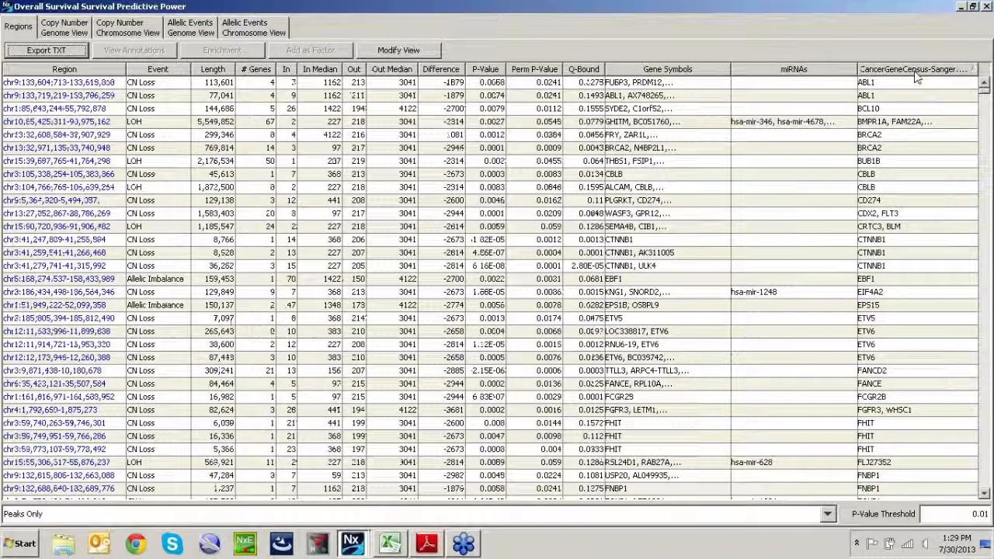
left_click(907, 268)
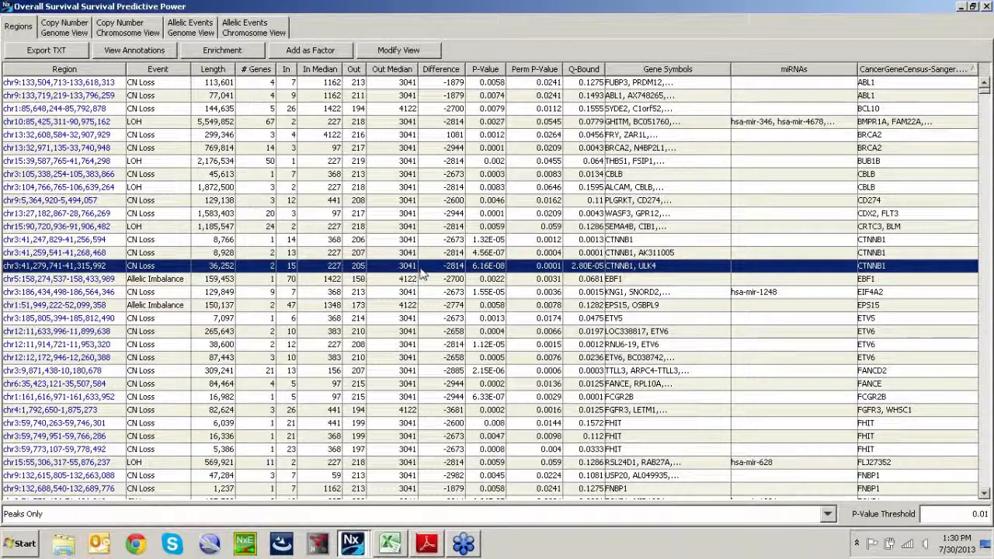
left_click(330, 52)
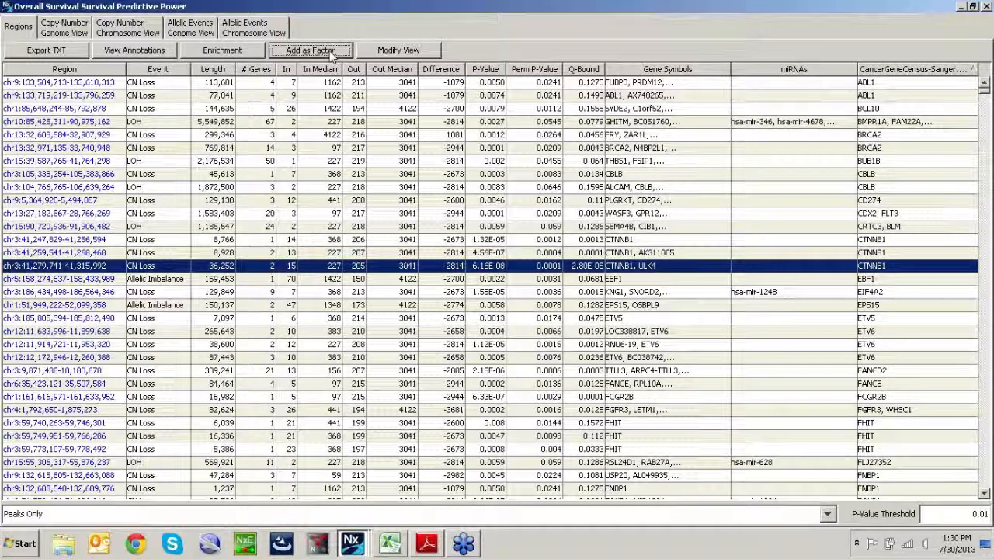
left_click(961, 7)
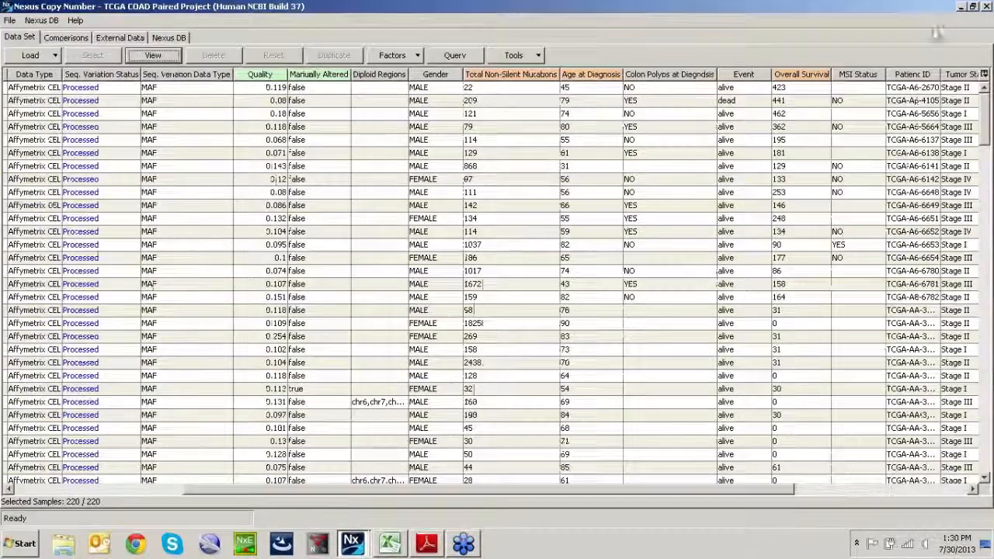
Create a Kaplan-Meier plot for the CN Loss chr3_41,279,741-41,315,992 factor and enlarge its window
left_click_drag(575, 495, 748, 495)
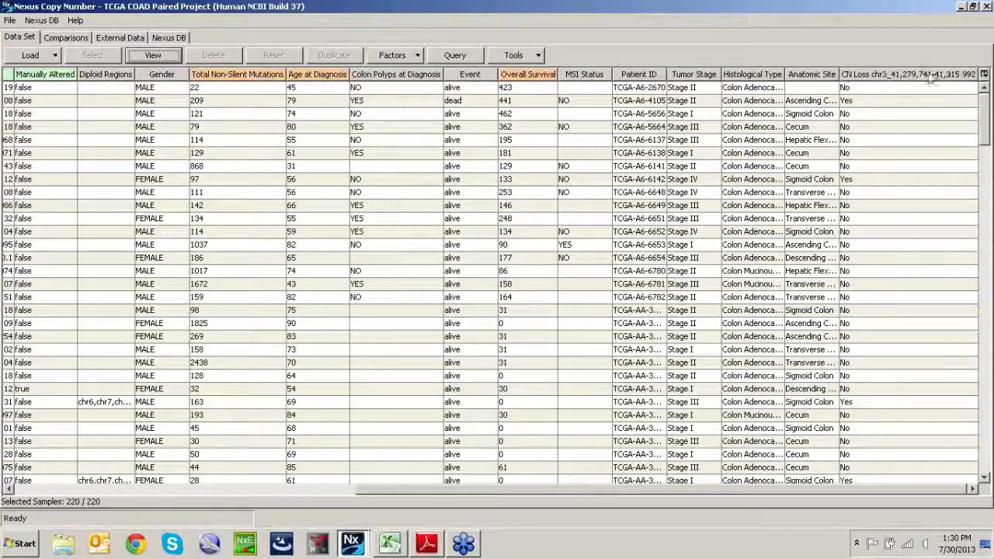
right_click(895, 80)
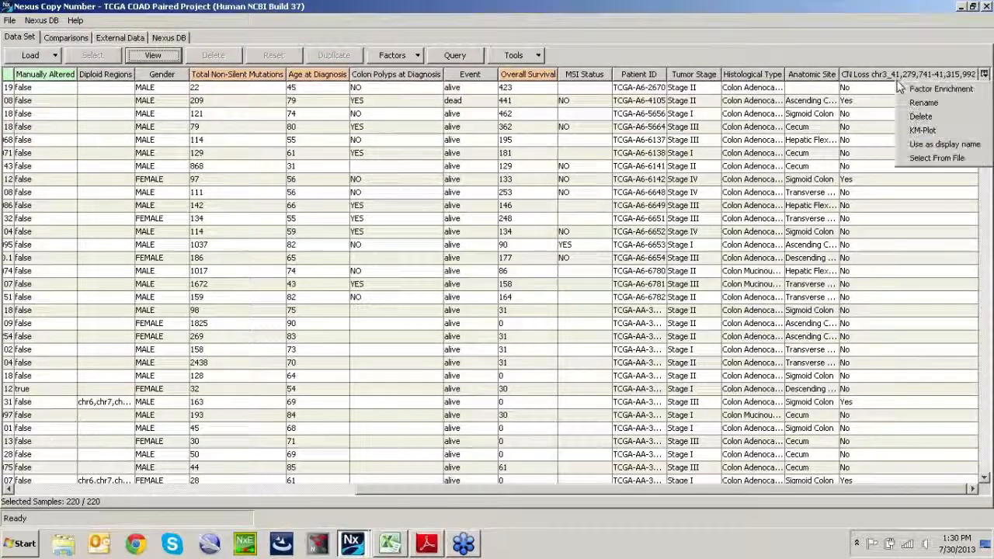
left_click(922, 131)
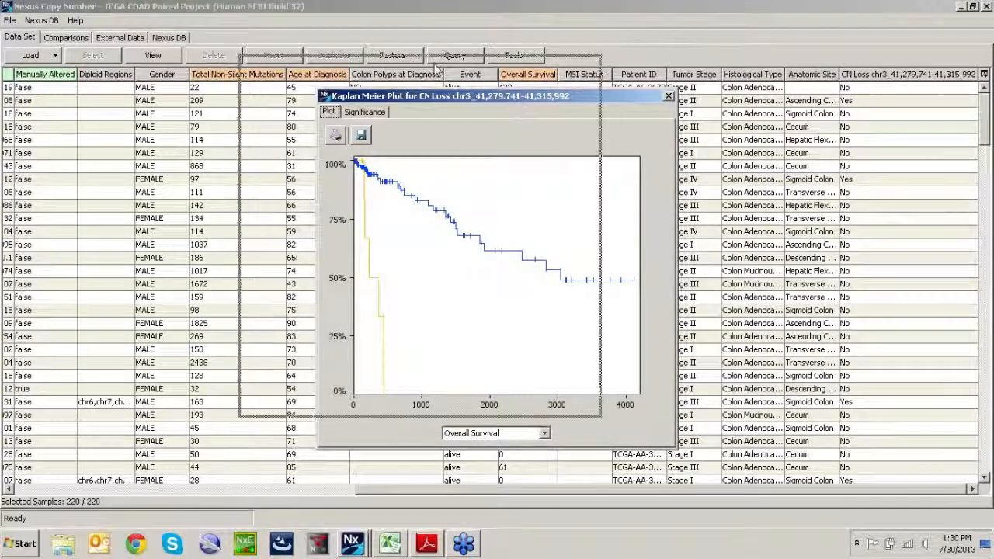
left_click_drag(509, 95, 394, 32)
left_click_drag(542, 377, 714, 485)
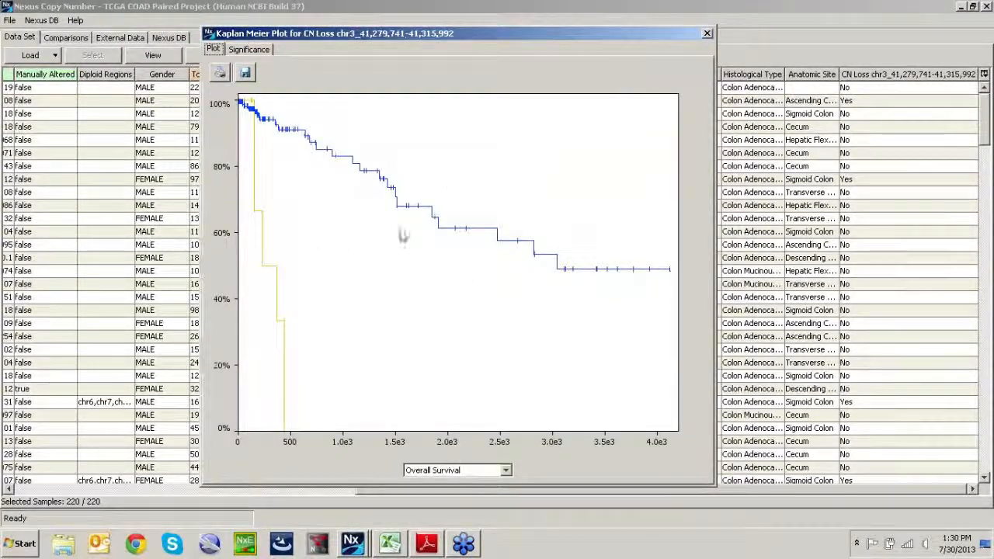
Examine the survival curves for the chr3 loss factor and the significance between its Yes and No groups
mouse_move(278, 289)
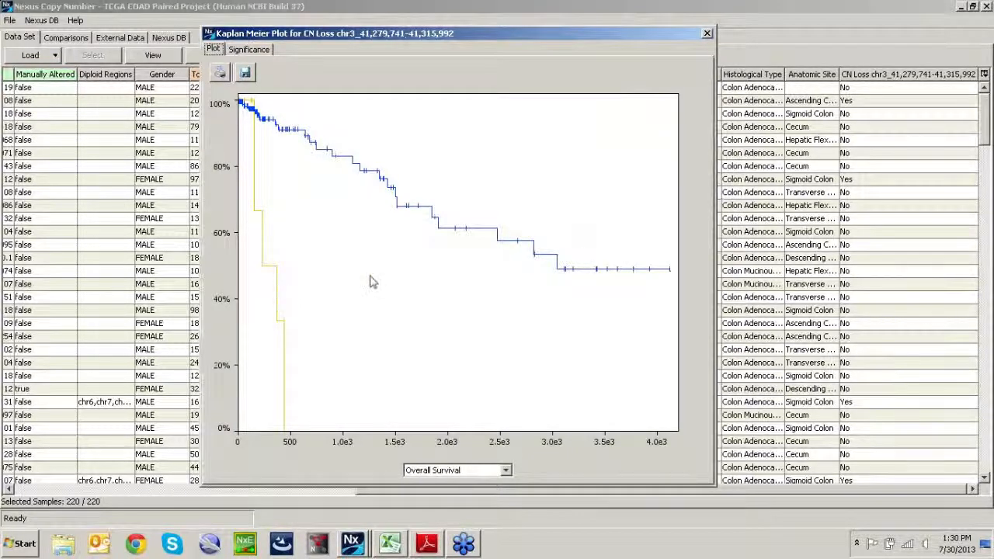
mouse_move(455, 229)
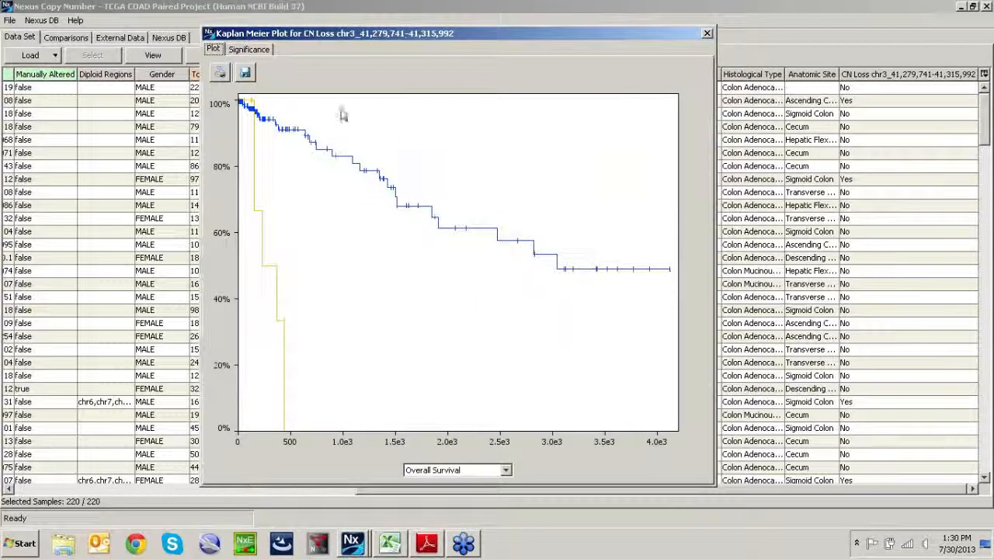
left_click(258, 49)
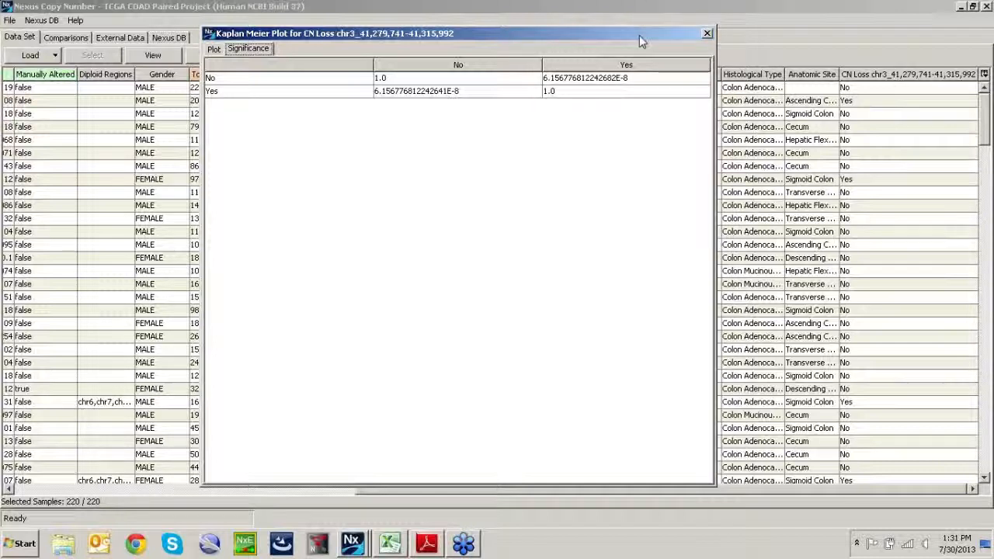
left_click(984, 140)
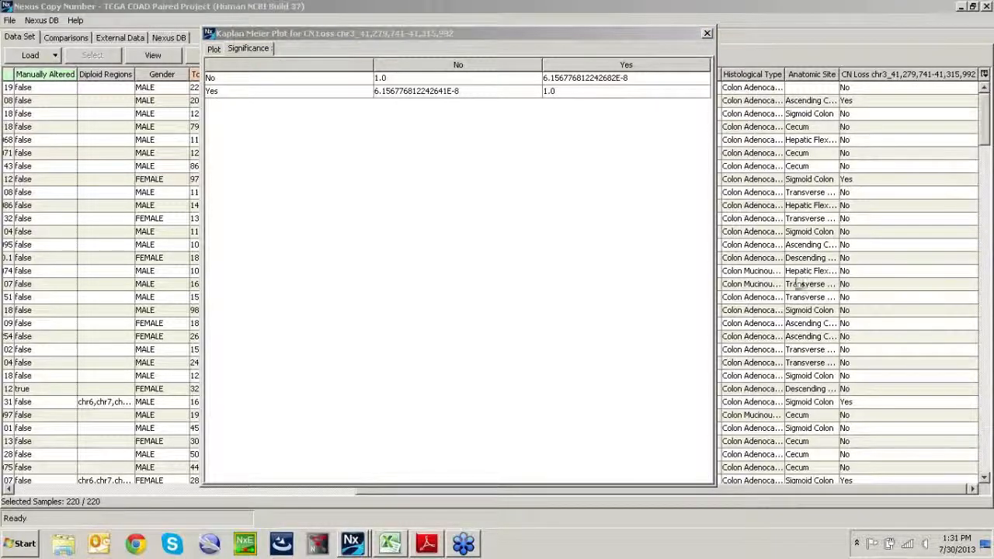